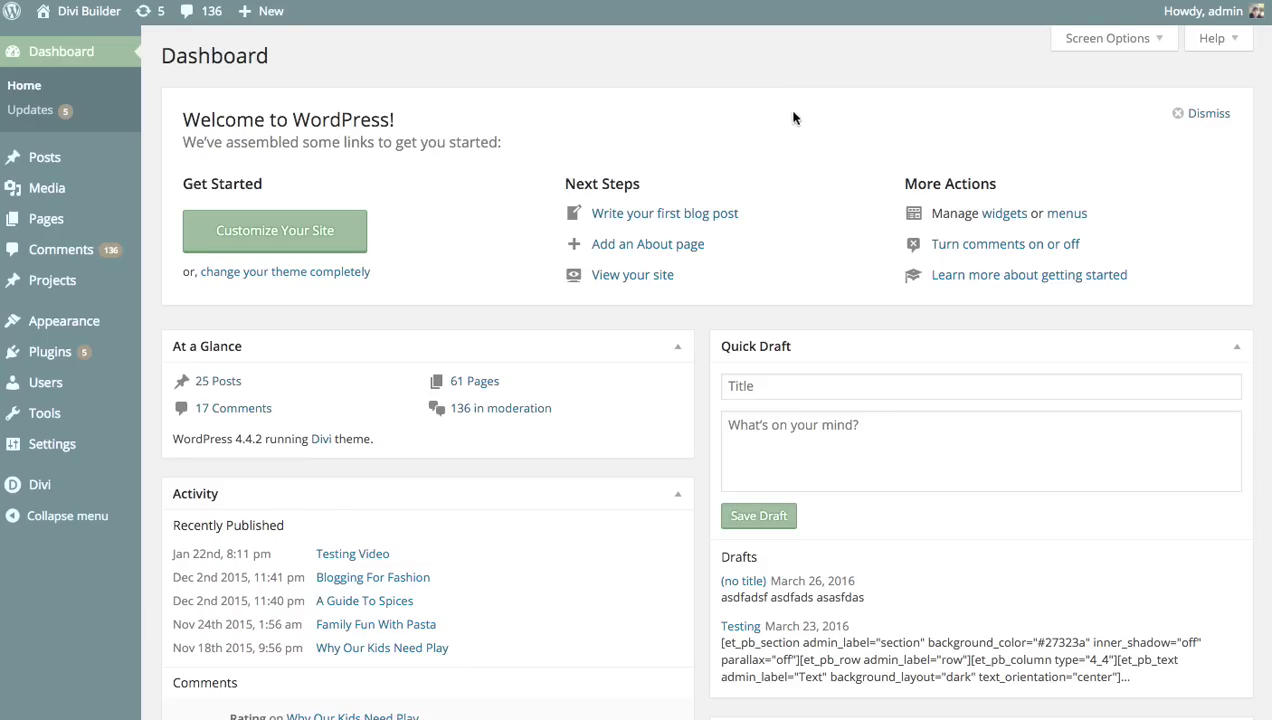
Step: Open the Divi Library's list of saved layouts
{"action": "mouse_move", "coordinate": [37, 484]}
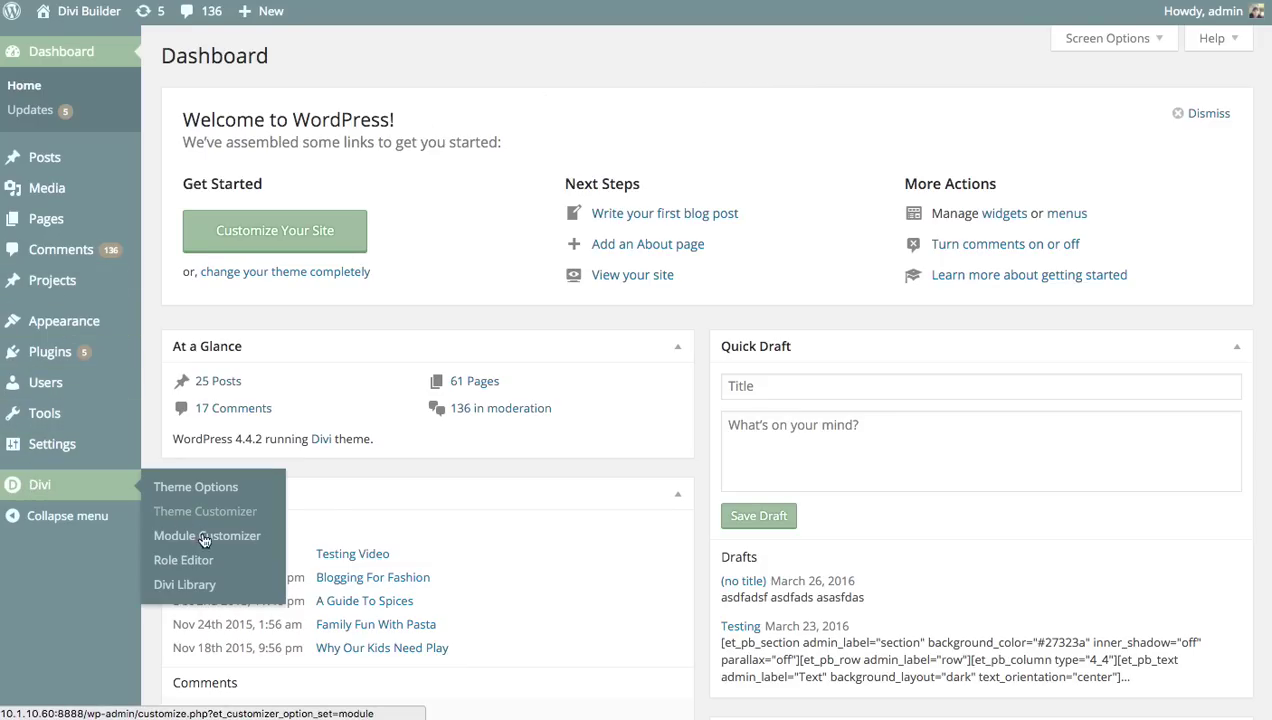
{"action": "left_click", "coordinate": [193, 594]}
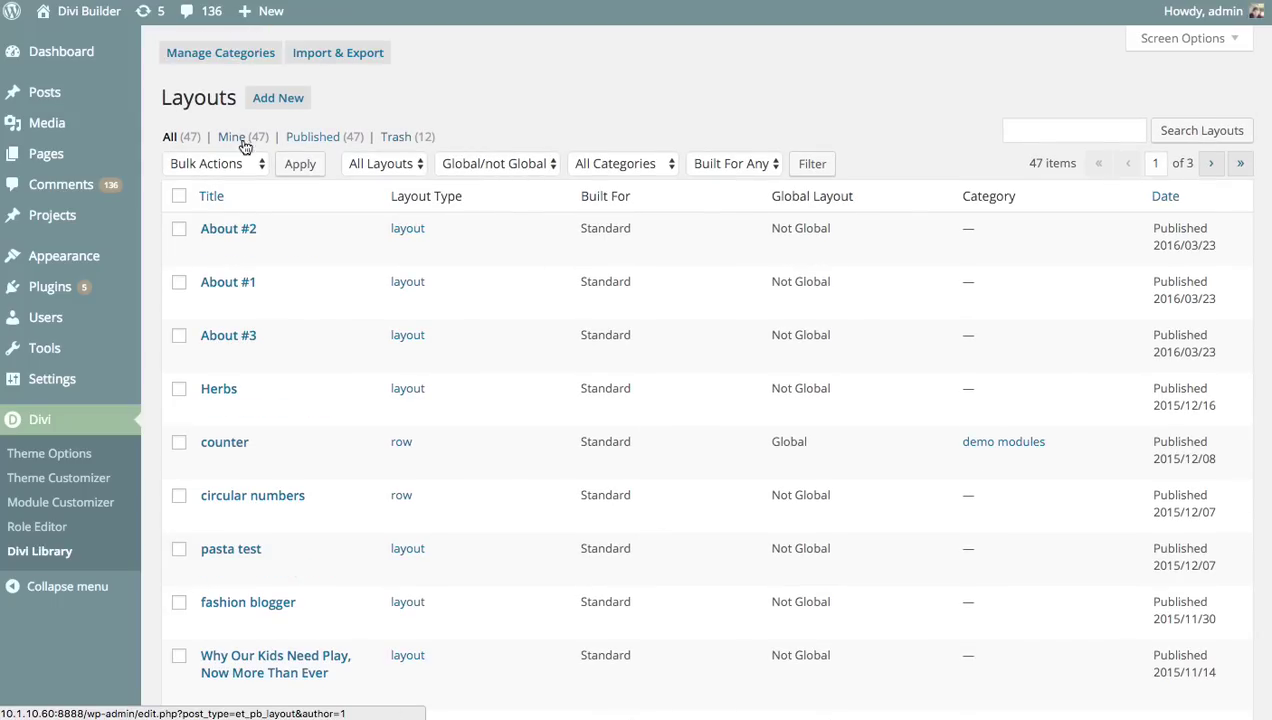
Step: Review the library's import and export options, including the one to export only selected items, and close the Portability dialog
{"action": "left_click", "coordinate": [358, 55]}
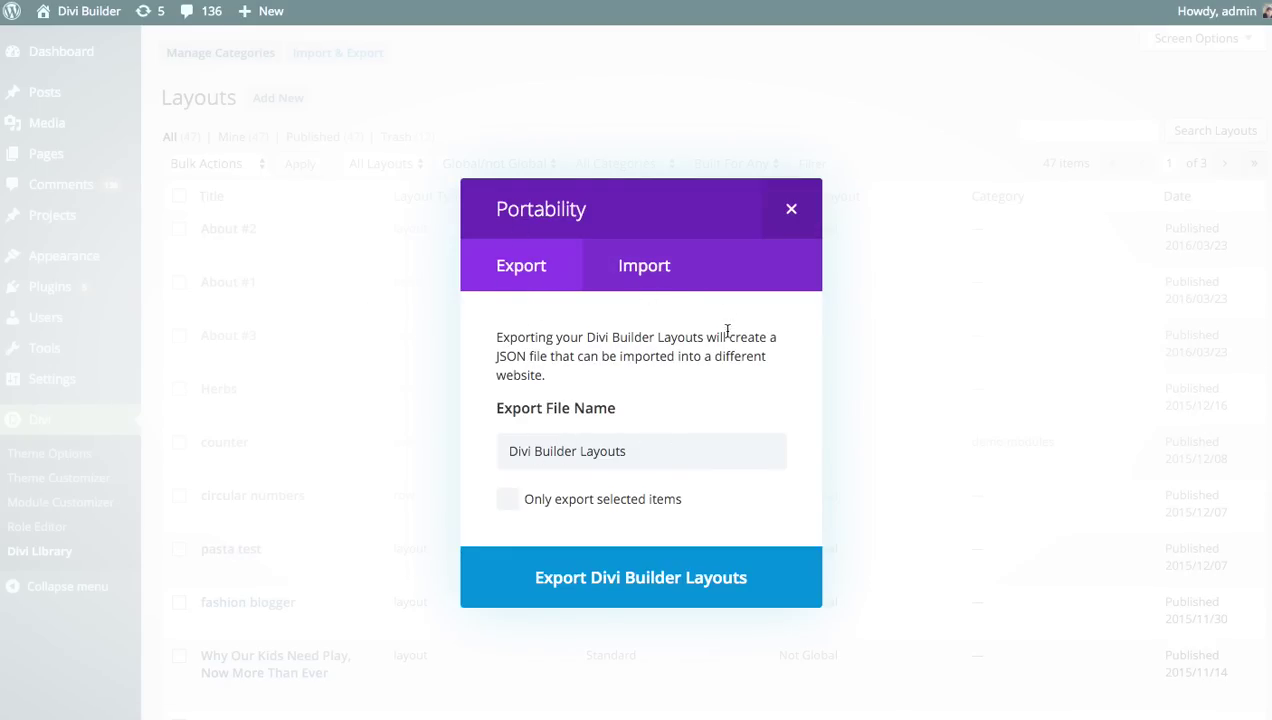
{"action": "left_click", "coordinate": [644, 267]}
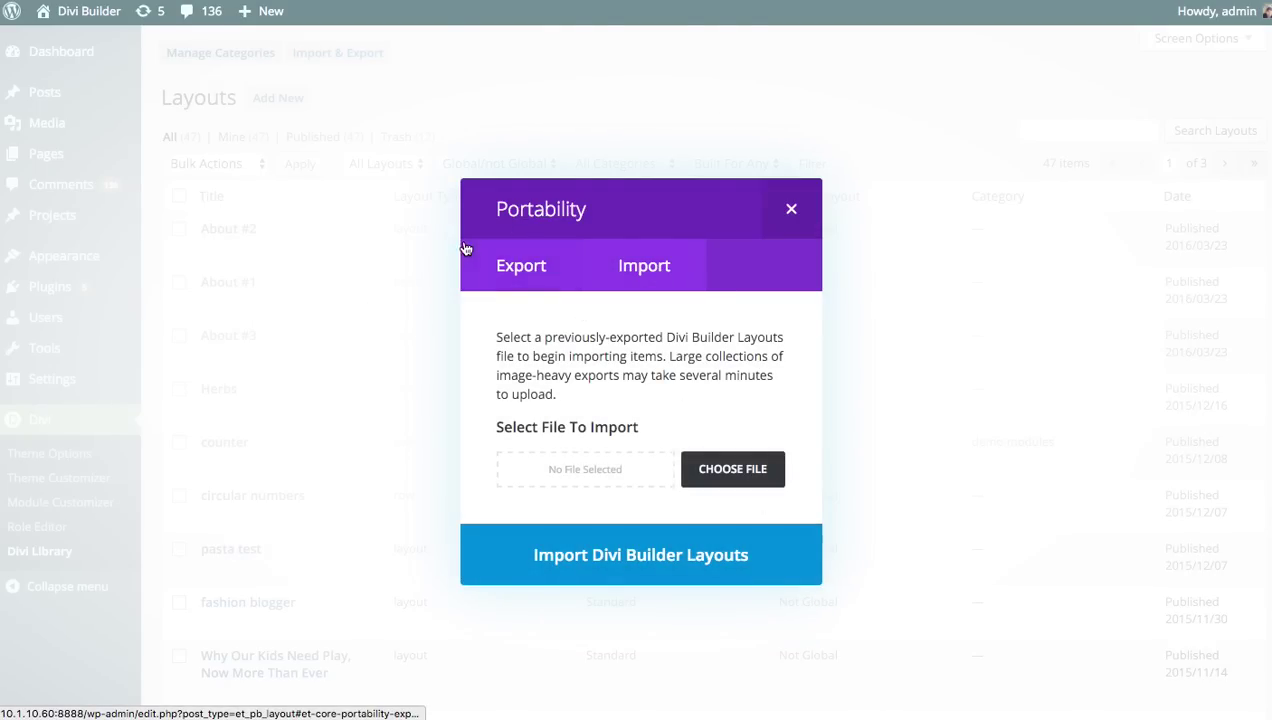
{"action": "left_click", "coordinate": [521, 276]}
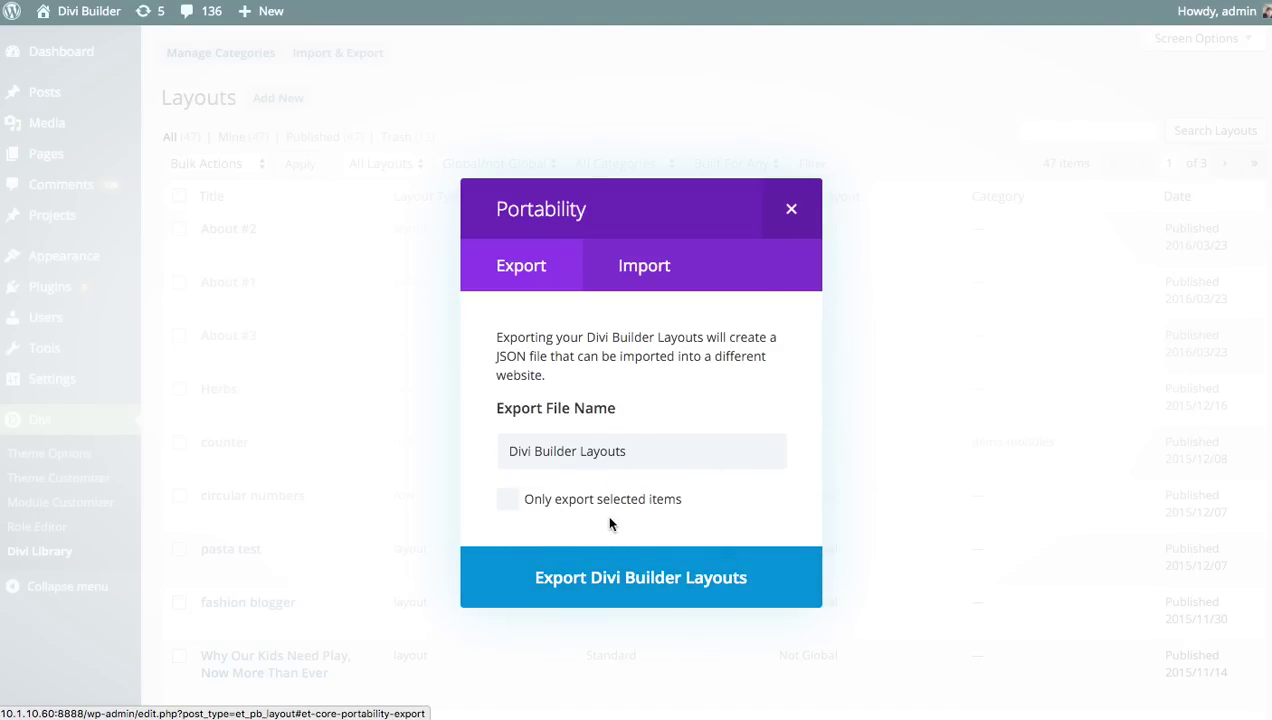
{"action": "left_click", "coordinate": [538, 507]}
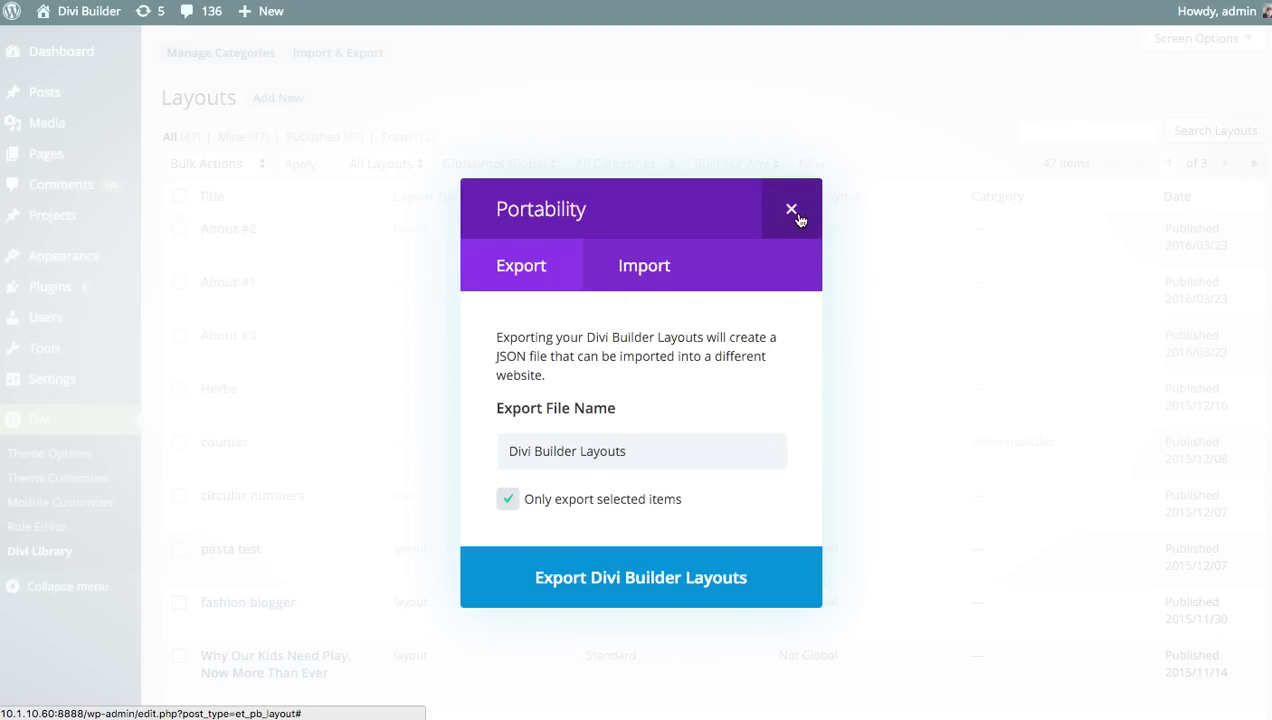
{"action": "left_click", "coordinate": [542, 503]}
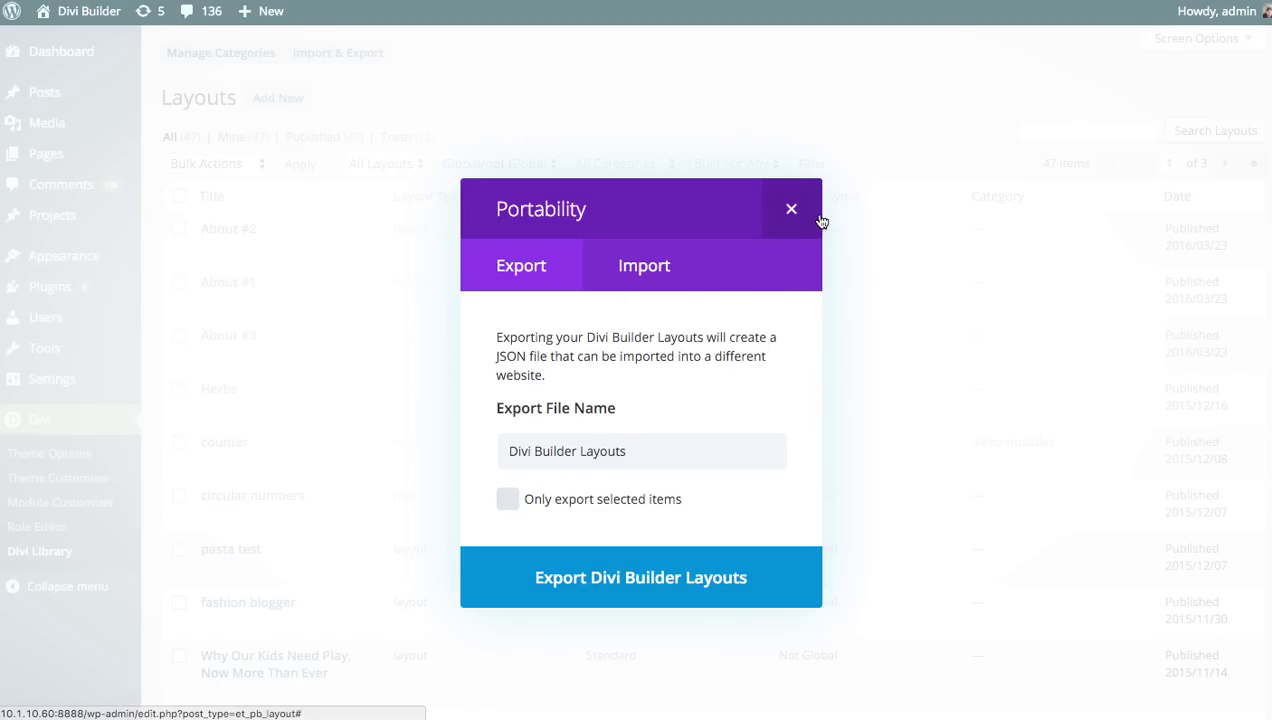
{"action": "left_click", "coordinate": [886, 287]}
Step: Select the About #2, About #1 and About #3 layouts in the library list
{"action": "scroll", "coordinate": [1262, 306], "scroll_direction": "down", "scroll_amount": 10}
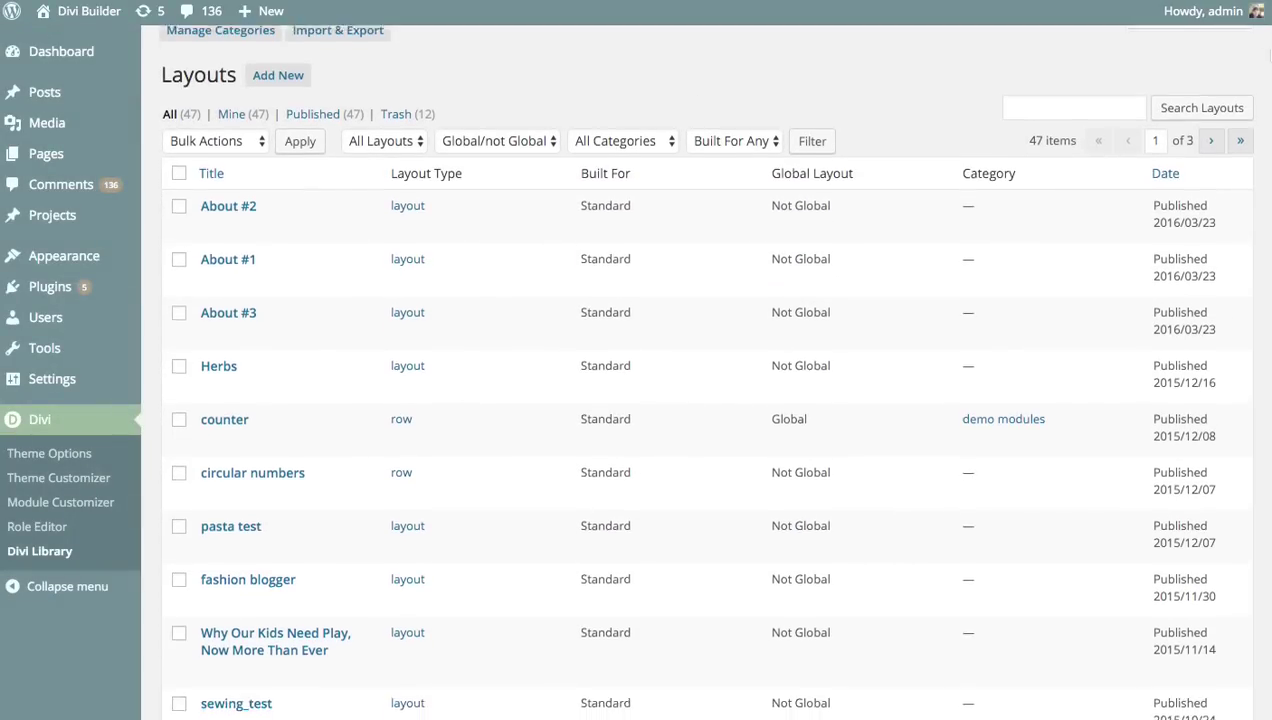
{"action": "scroll", "coordinate": [1254, 547], "scroll_direction": "up", "scroll_amount": 10}
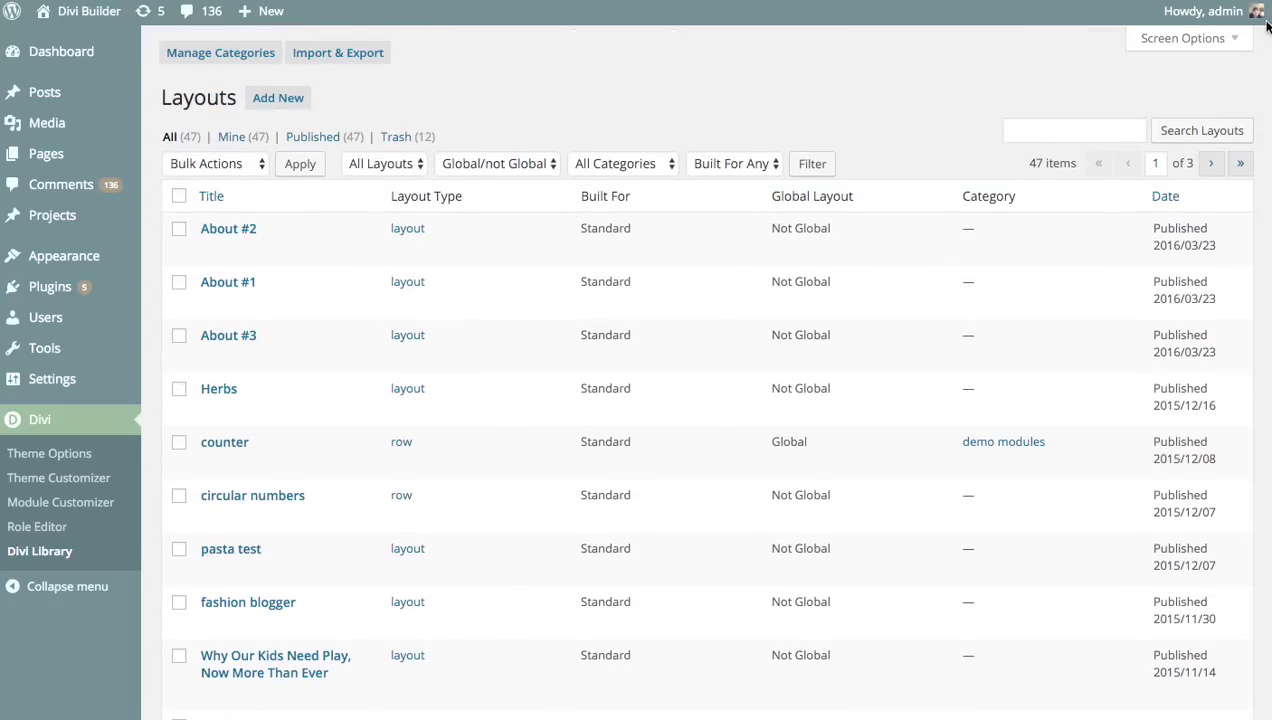
{"action": "left_click", "coordinate": [179, 229]}
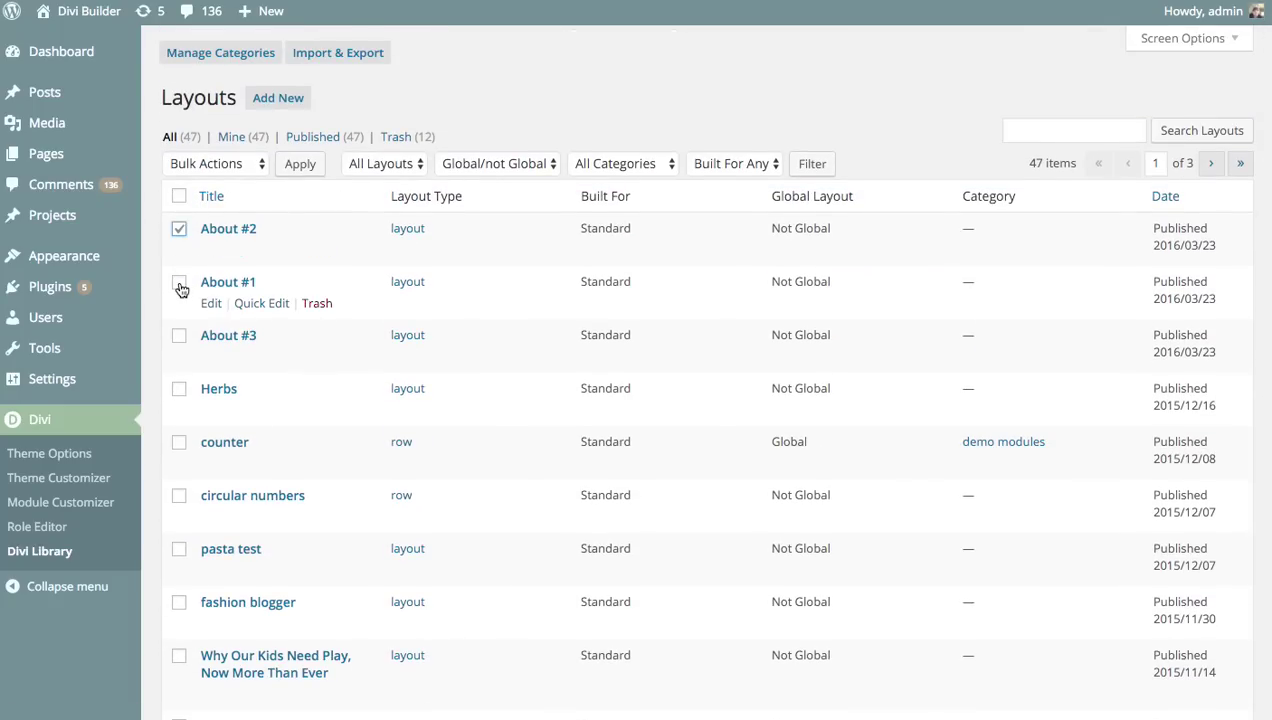
{"action": "left_click", "coordinate": [179, 282]}
{"action": "left_click", "coordinate": [179, 335]}
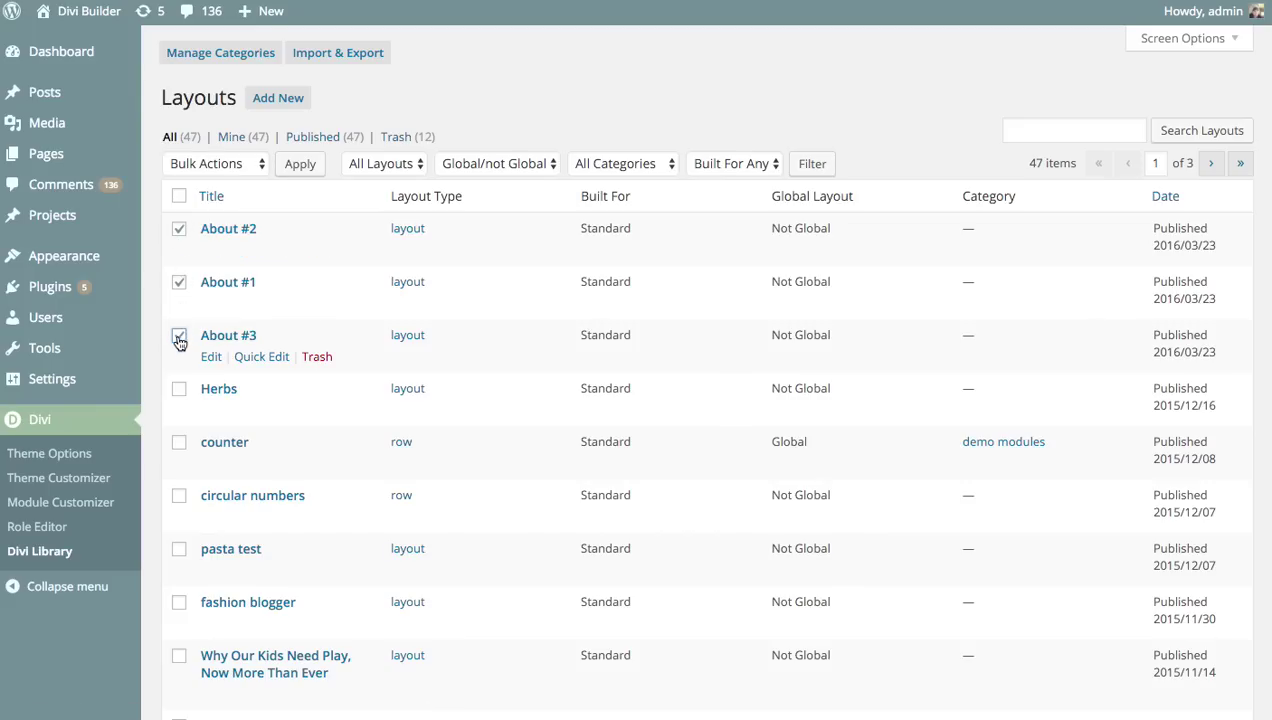
Step: Export only the selected layouts to a file named "About Us Library Items" and close the Portability dialog
{"action": "left_click", "coordinate": [358, 55]}
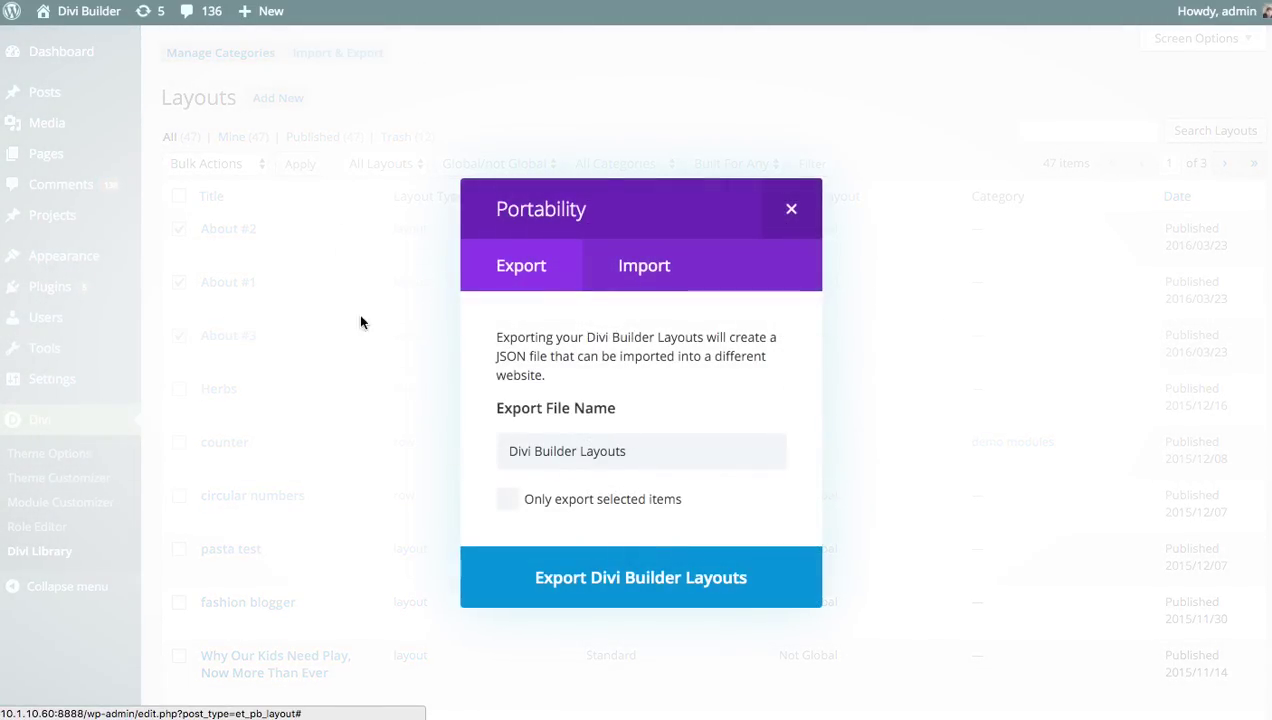
{"action": "left_click", "coordinate": [507, 501]}
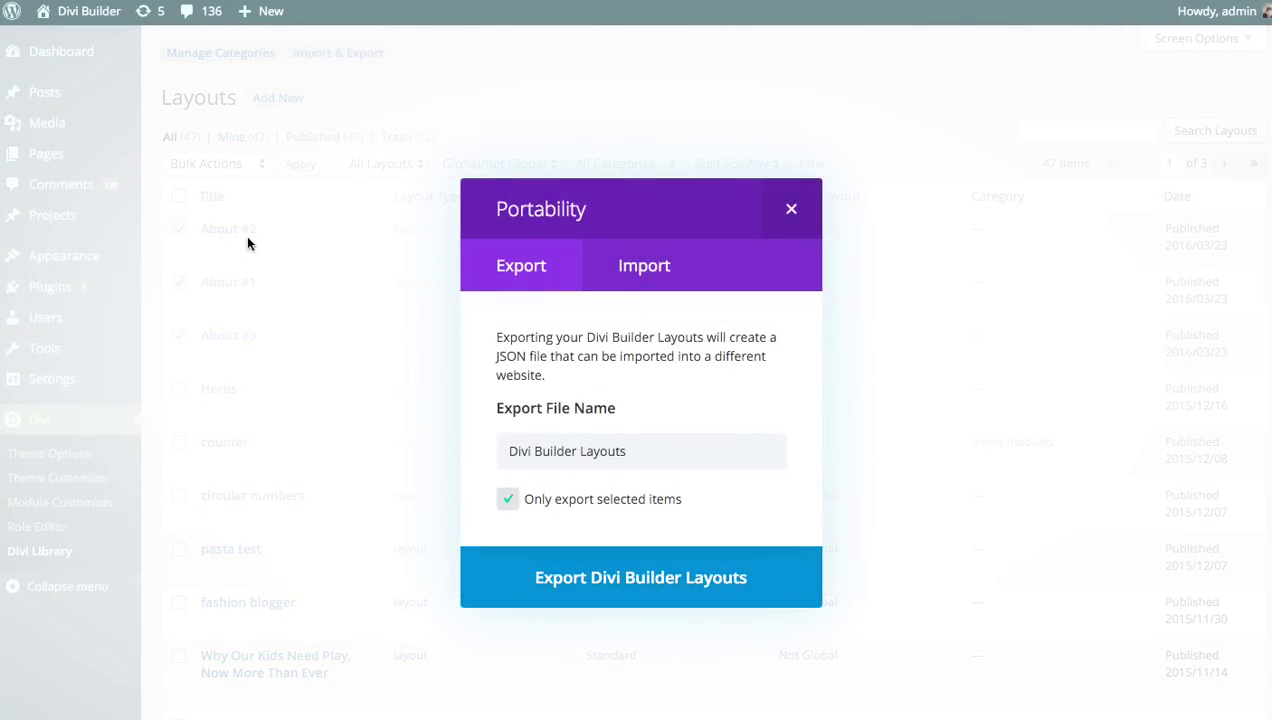
{"action": "left_click_drag", "start_coordinate": [627, 449], "coordinate": [463, 454]}
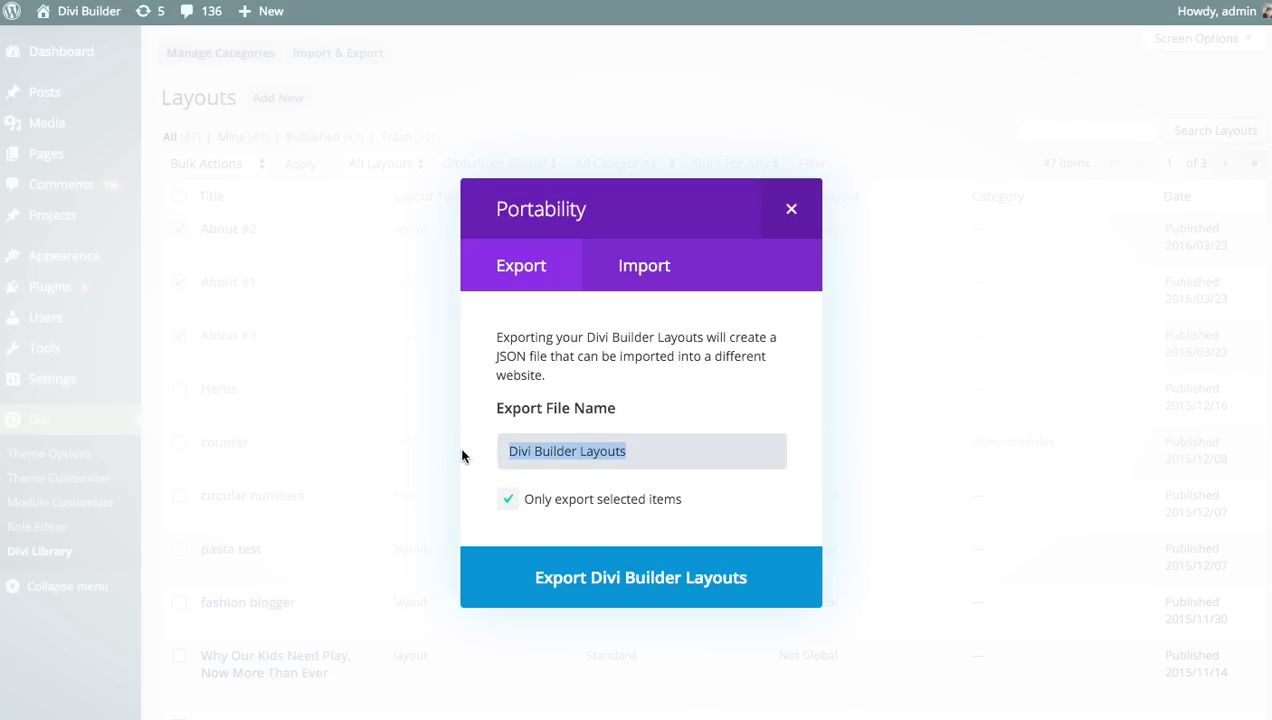
{"action": "type", "text": "About U"}
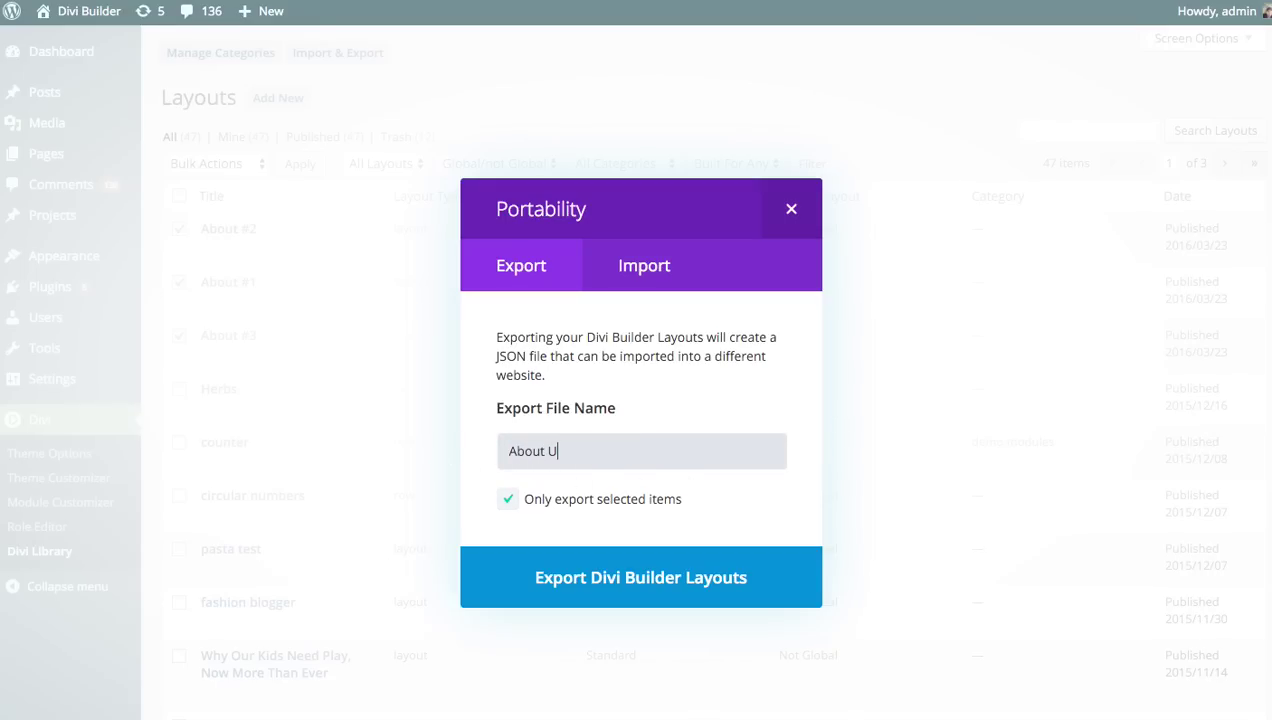
{"action": "type", "text": "s Library Items"}
{"action": "left_click", "coordinate": [615, 586]}
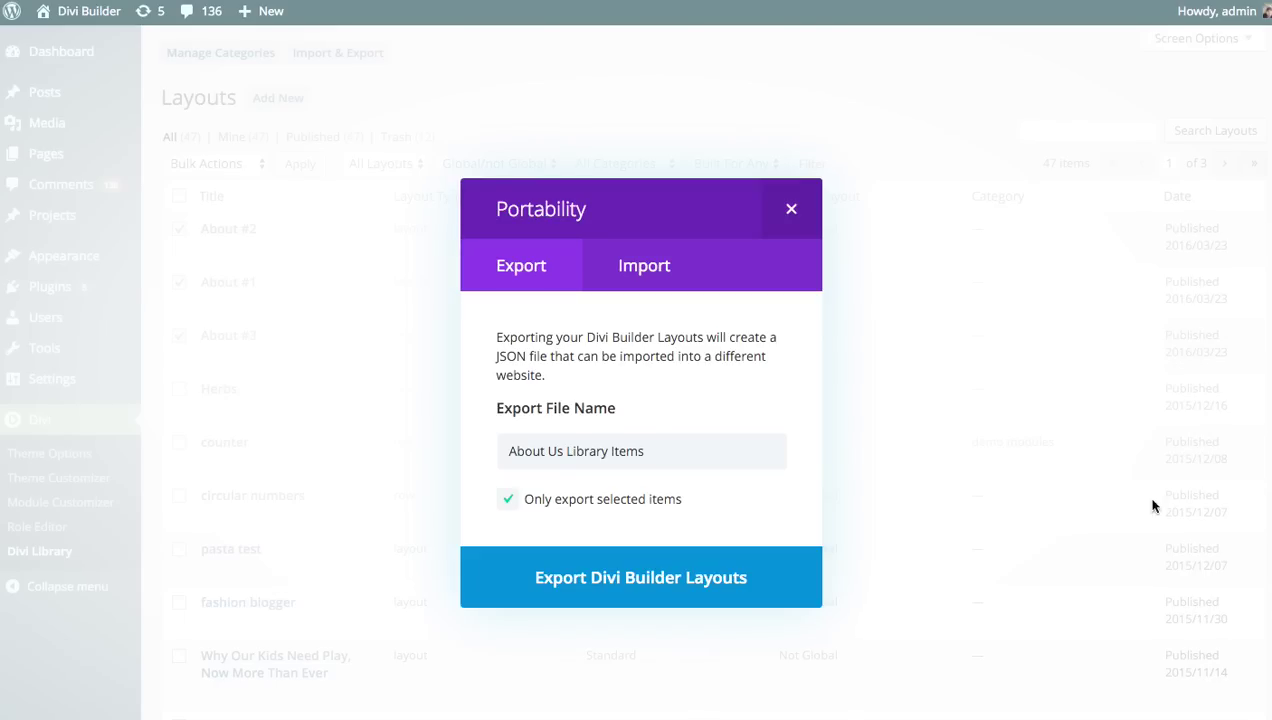
{"action": "left_click", "coordinate": [650, 275]}
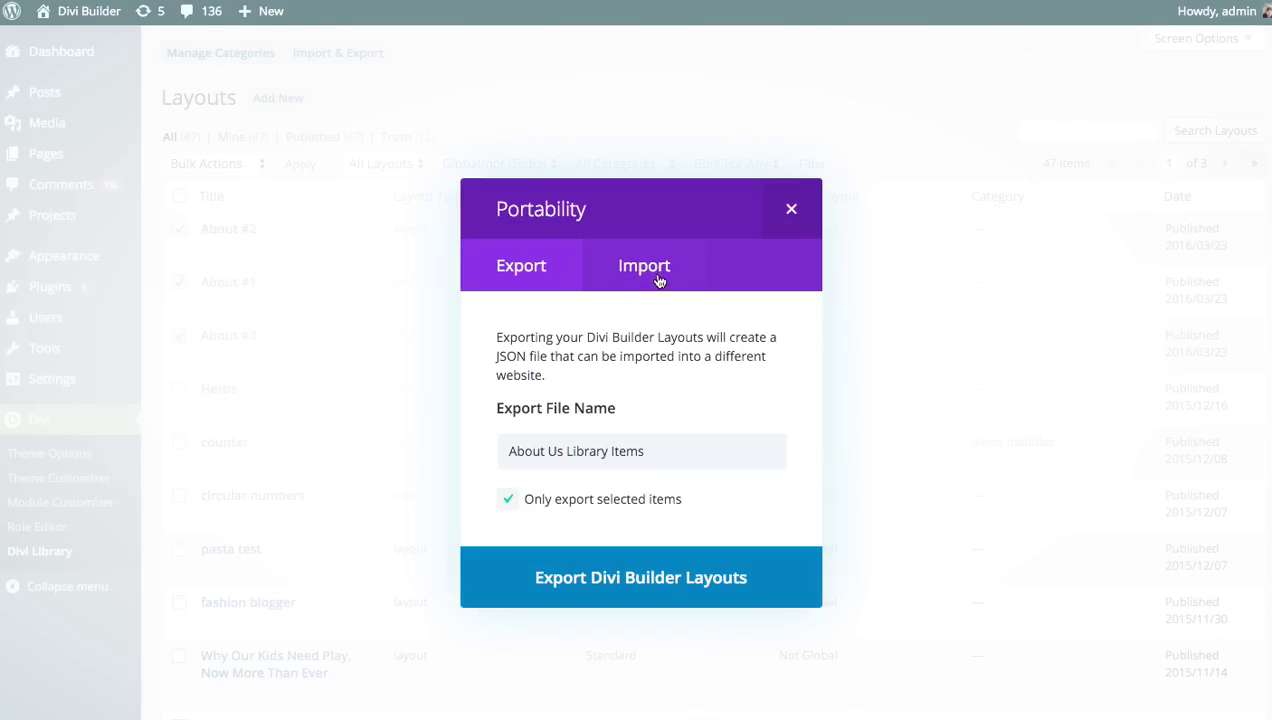
{"action": "left_click", "coordinate": [791, 208]}
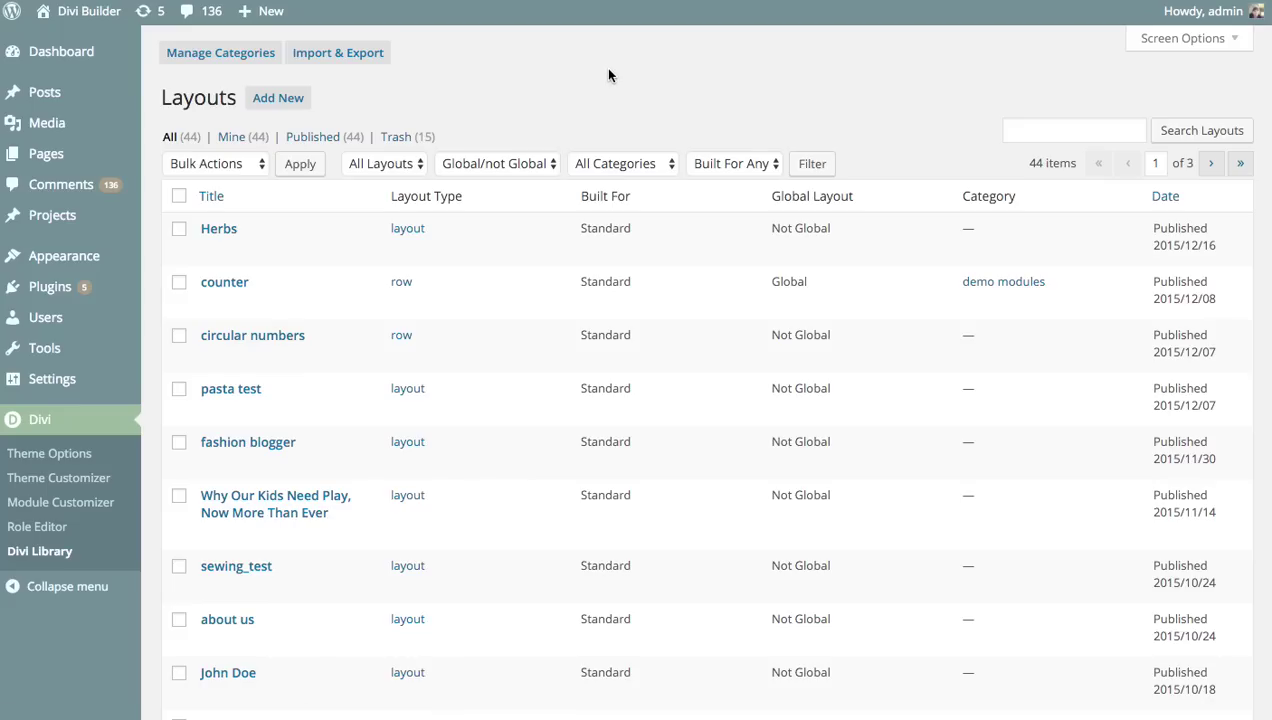
Step: Import the file About Us Library Items.json from Downloads into the Divi Library
{"action": "left_click", "coordinate": [348, 56]}
{"action": "left_click", "coordinate": [633, 268]}
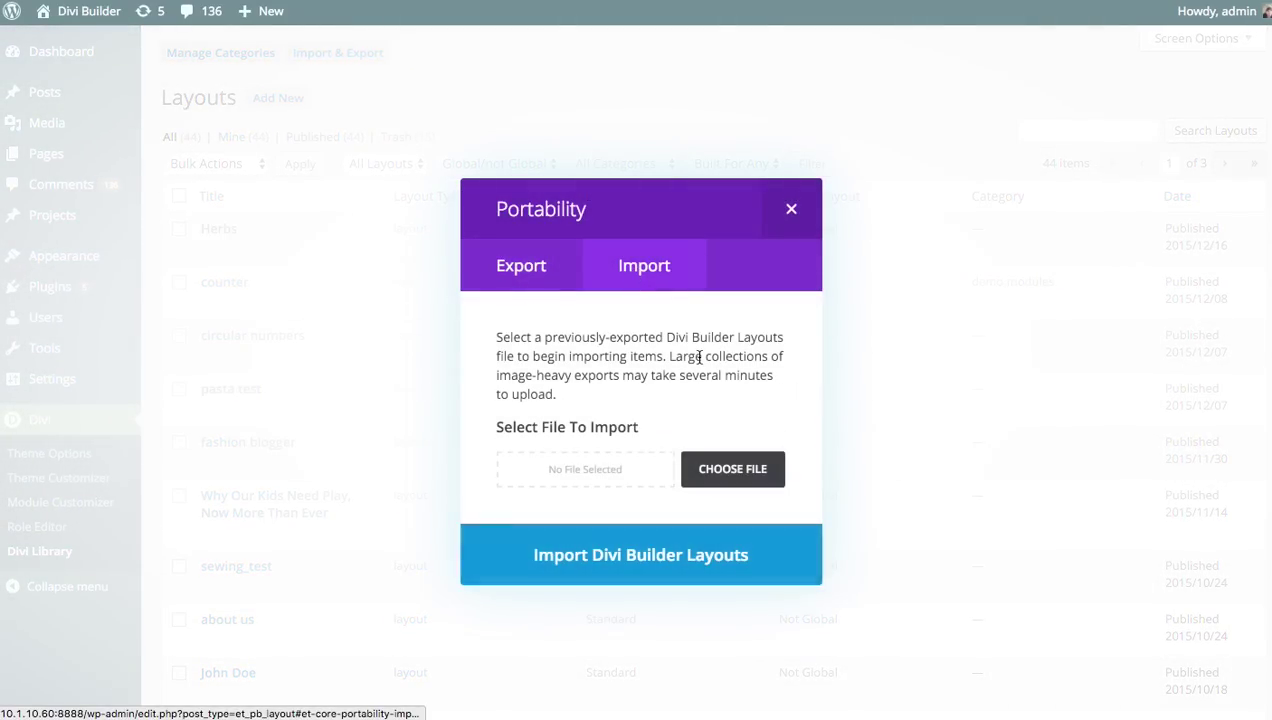
{"action": "left_click", "coordinate": [724, 470]}
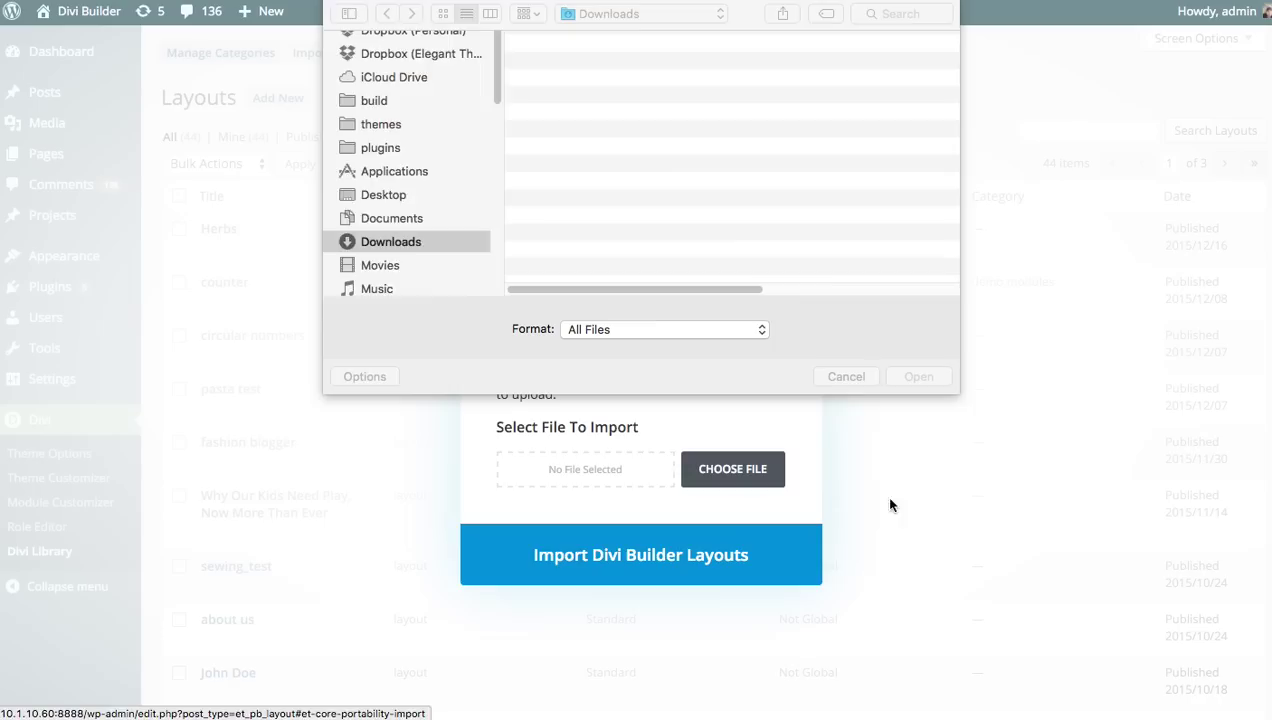
{"action": "left_click", "coordinate": [578, 63]}
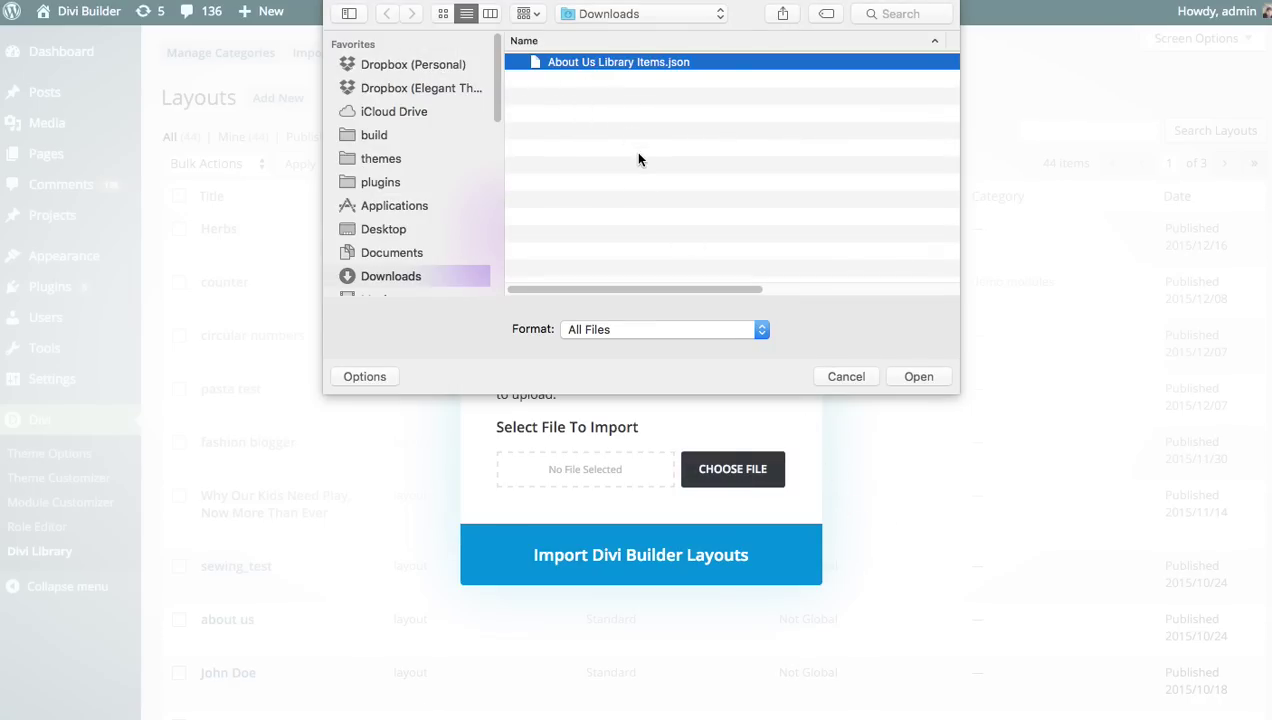
{"action": "left_click", "coordinate": [930, 380]}
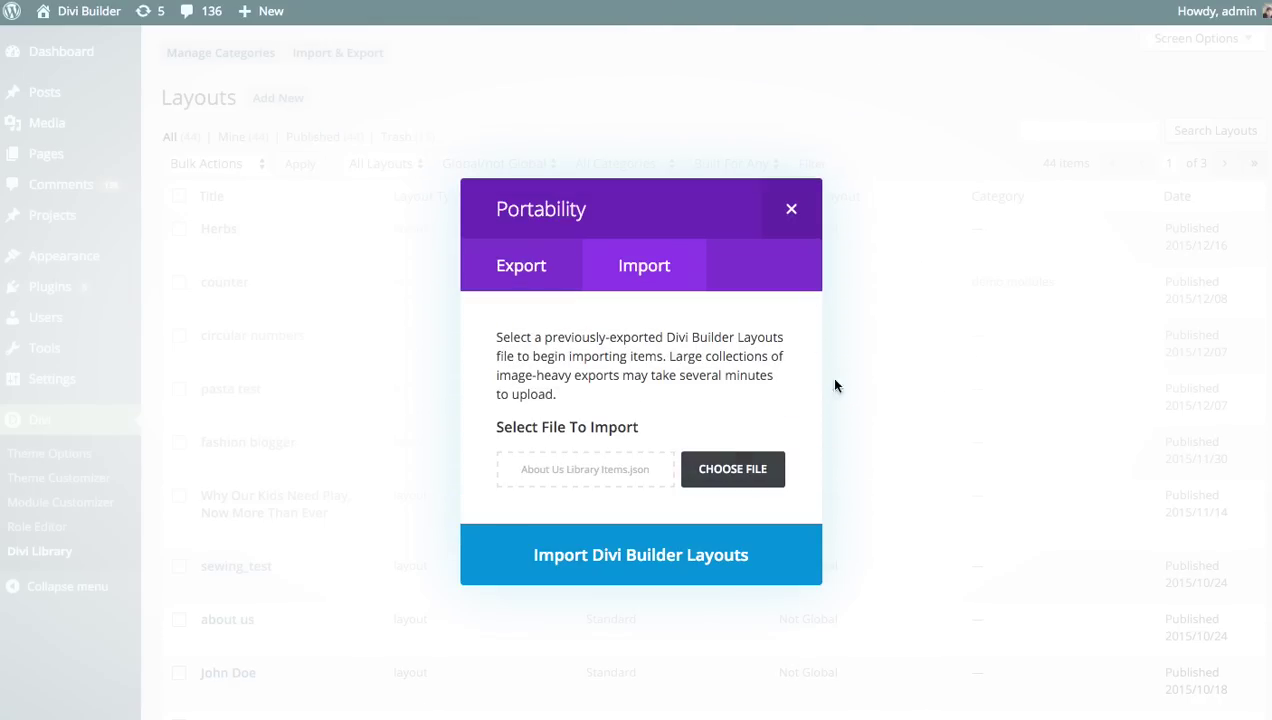
{"action": "left_click", "coordinate": [656, 563]}
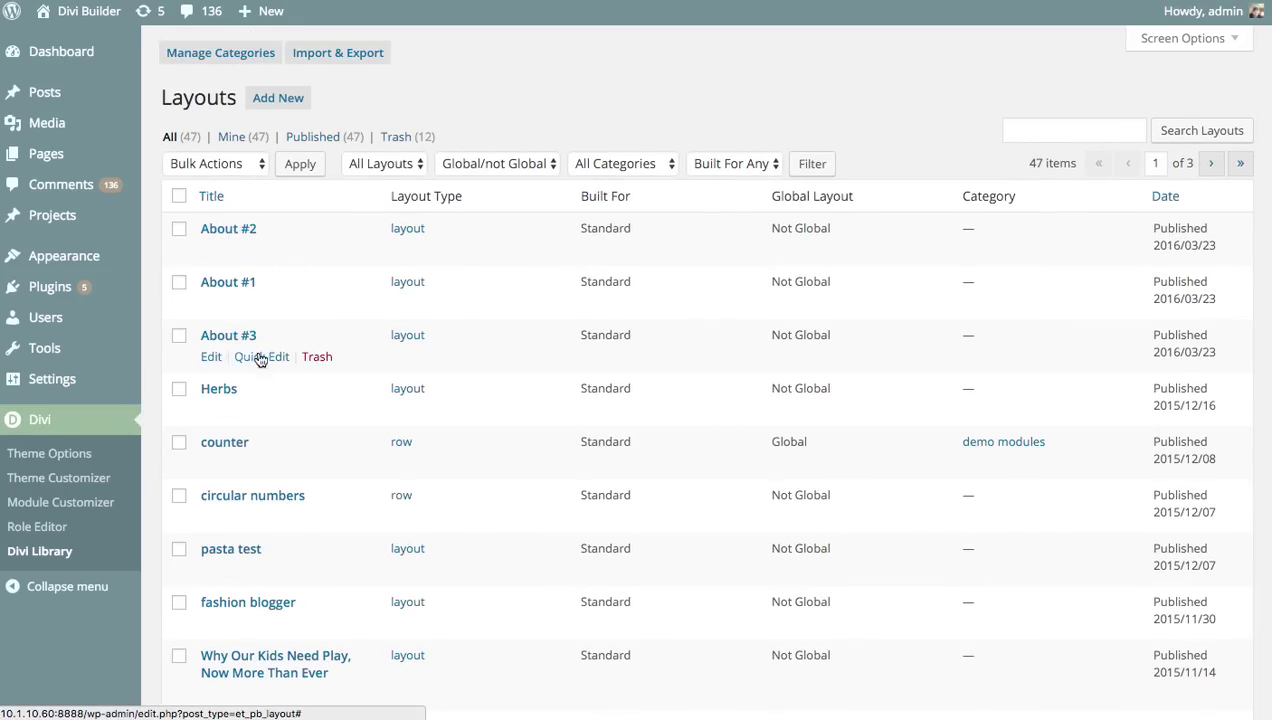
Step: Open the imported About #2 layout for editing and inspect its Image module's settings without changing them
{"action": "left_click", "coordinate": [212, 254]}
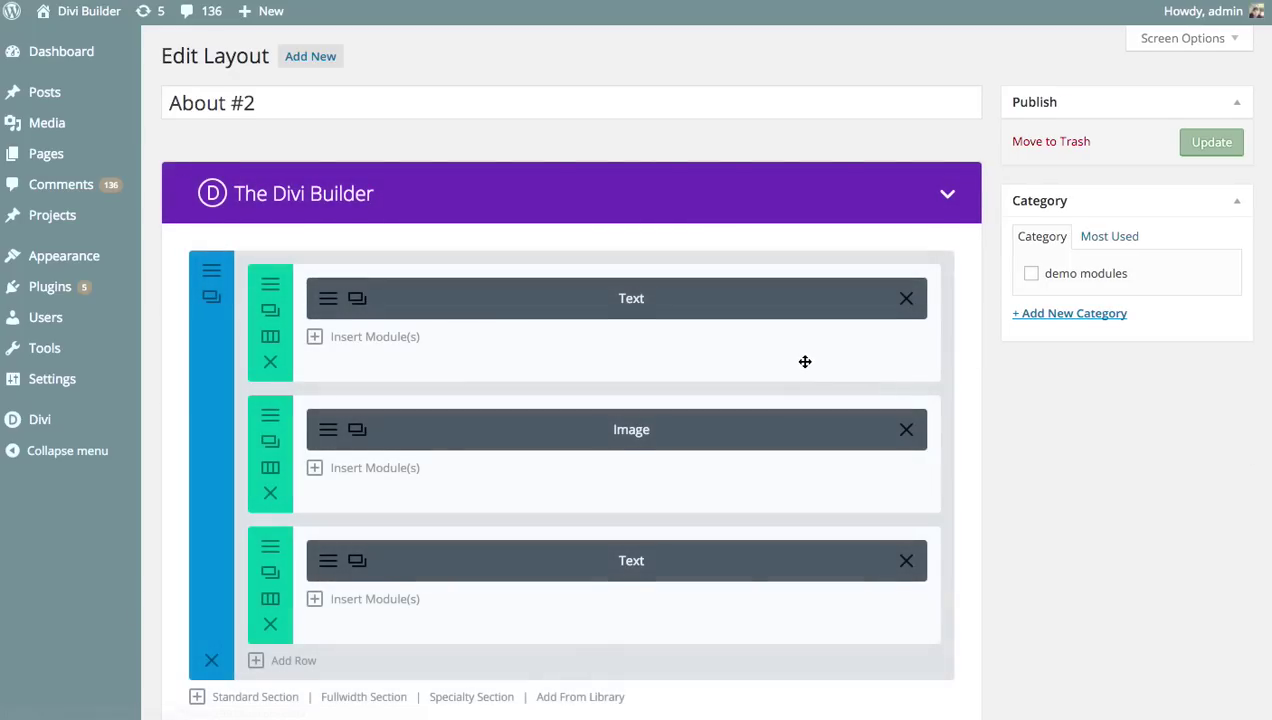
{"action": "left_click", "coordinate": [326, 430]}
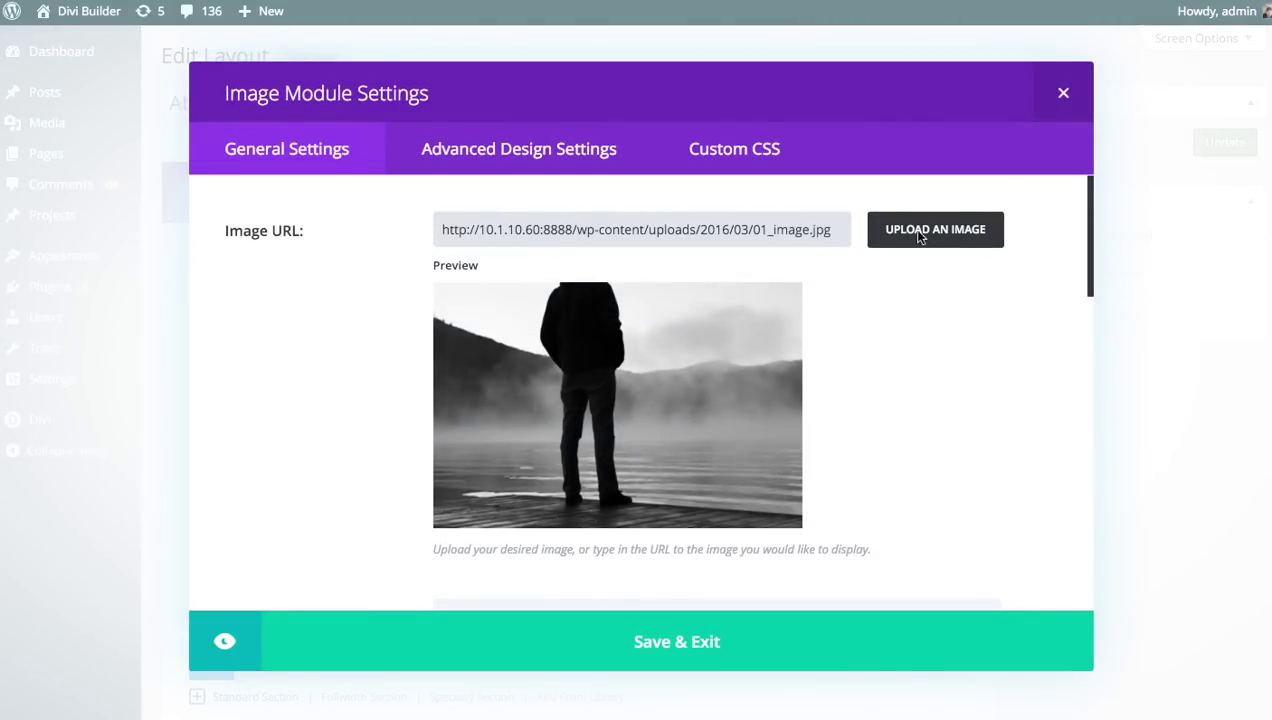
{"action": "left_click", "coordinate": [1061, 93]}
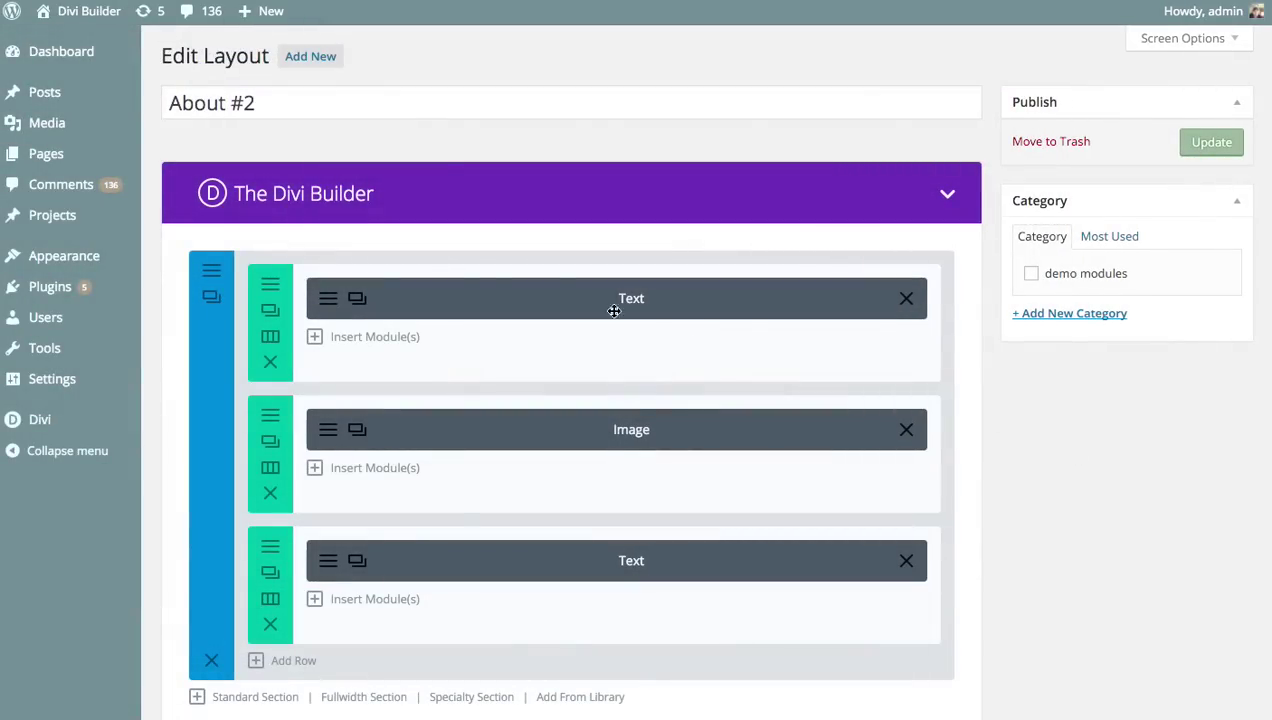
Step: Create a new page with the Divi Builder and load the About #3 layout from the library into it
{"action": "mouse_move", "coordinate": [88, 155]}
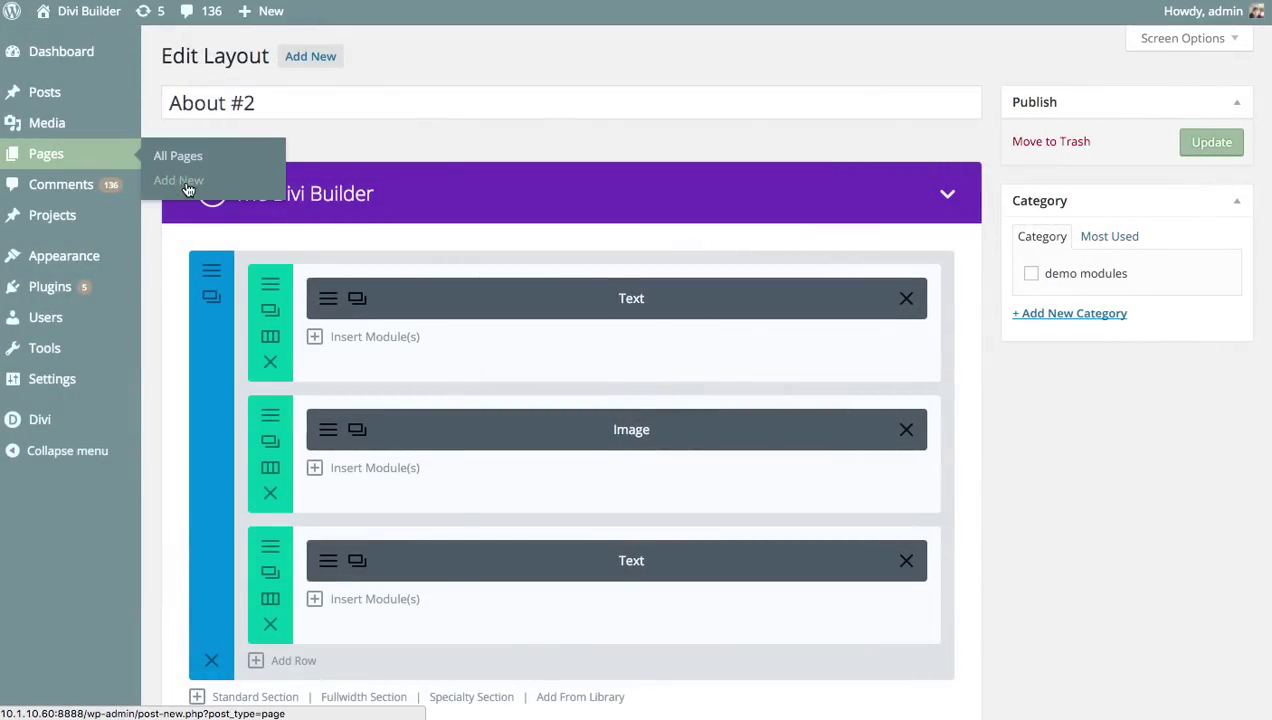
{"action": "left_click", "coordinate": [188, 190]}
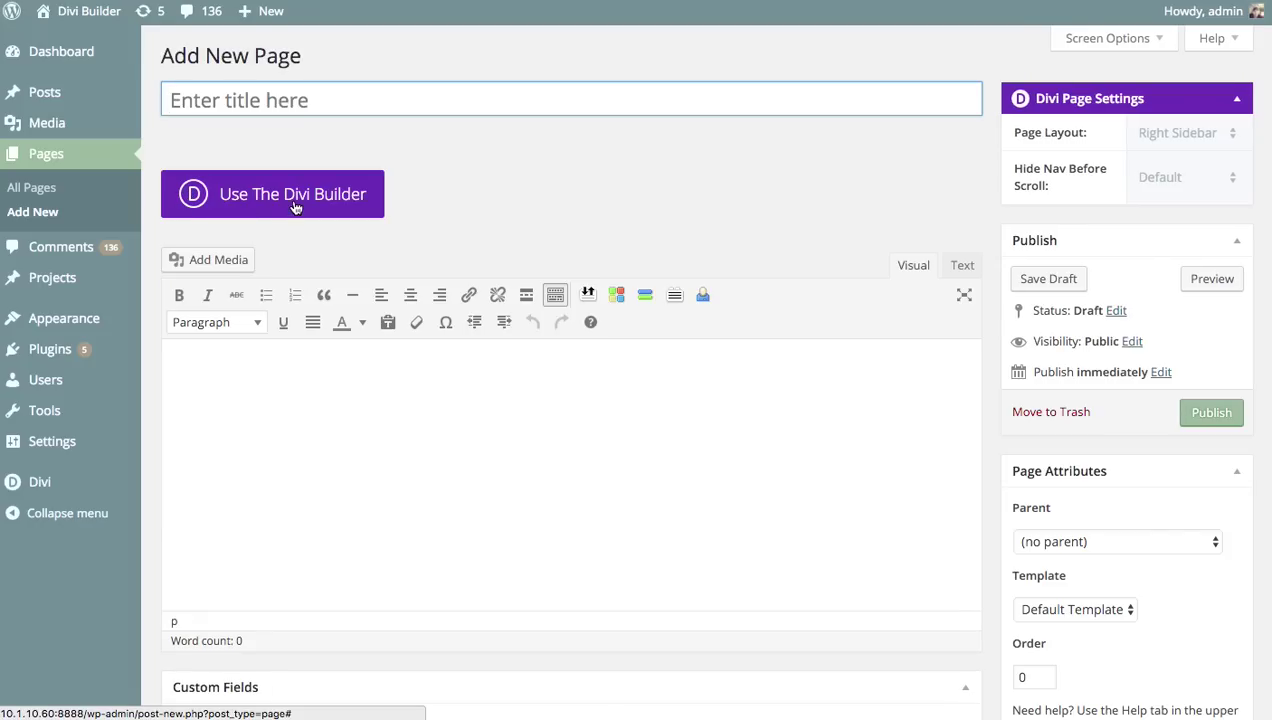
{"action": "left_click", "coordinate": [293, 205]}
{"action": "left_click", "coordinate": [416, 340]}
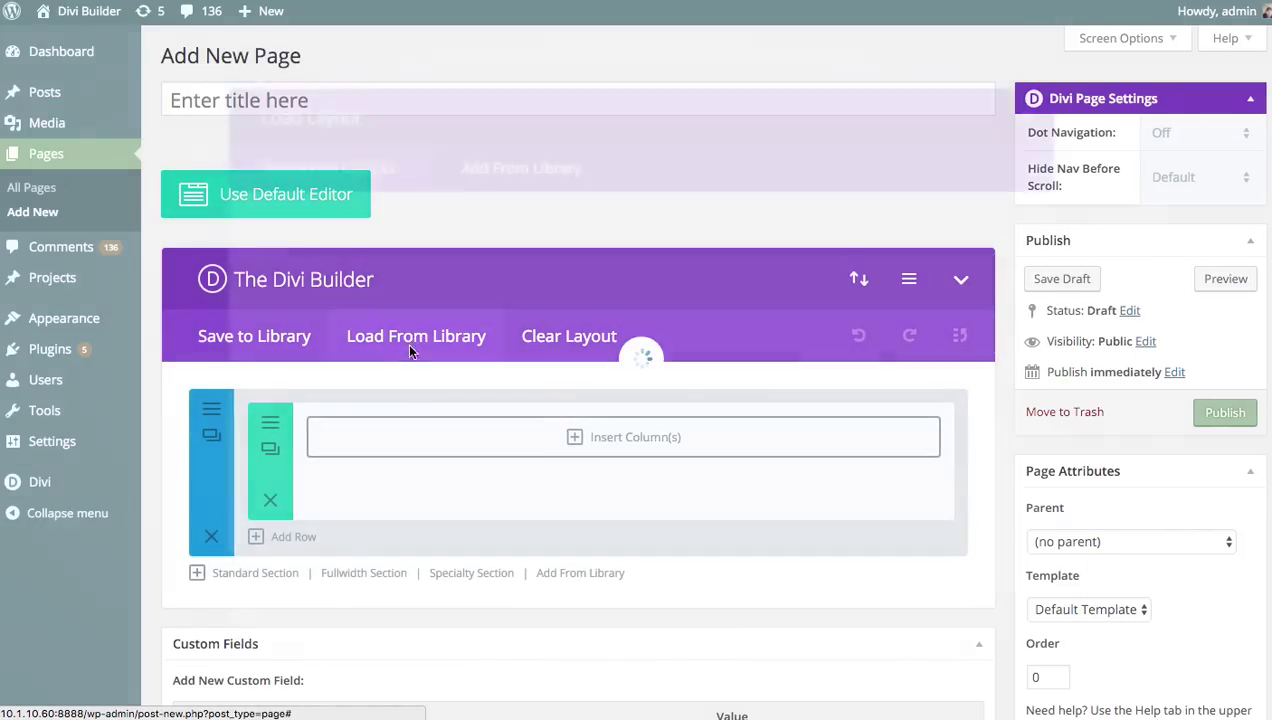
{"action": "left_click", "coordinate": [528, 148]}
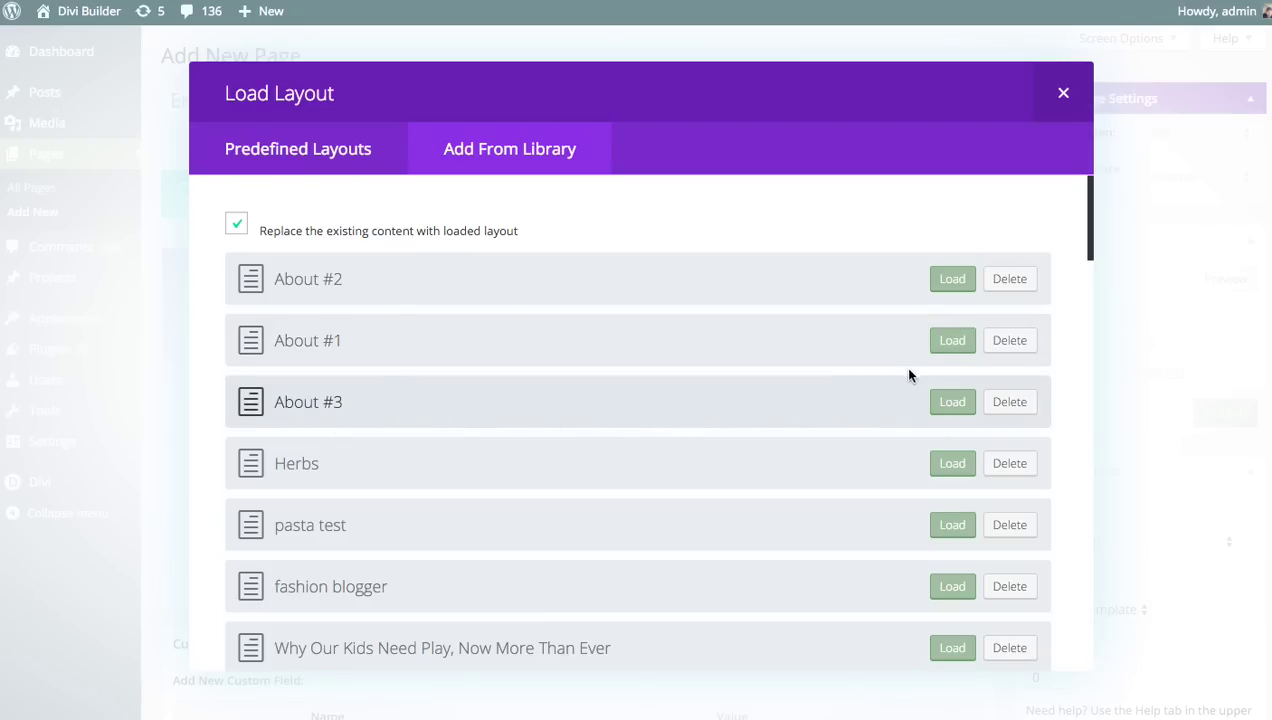
{"action": "left_click", "coordinate": [951, 402]}
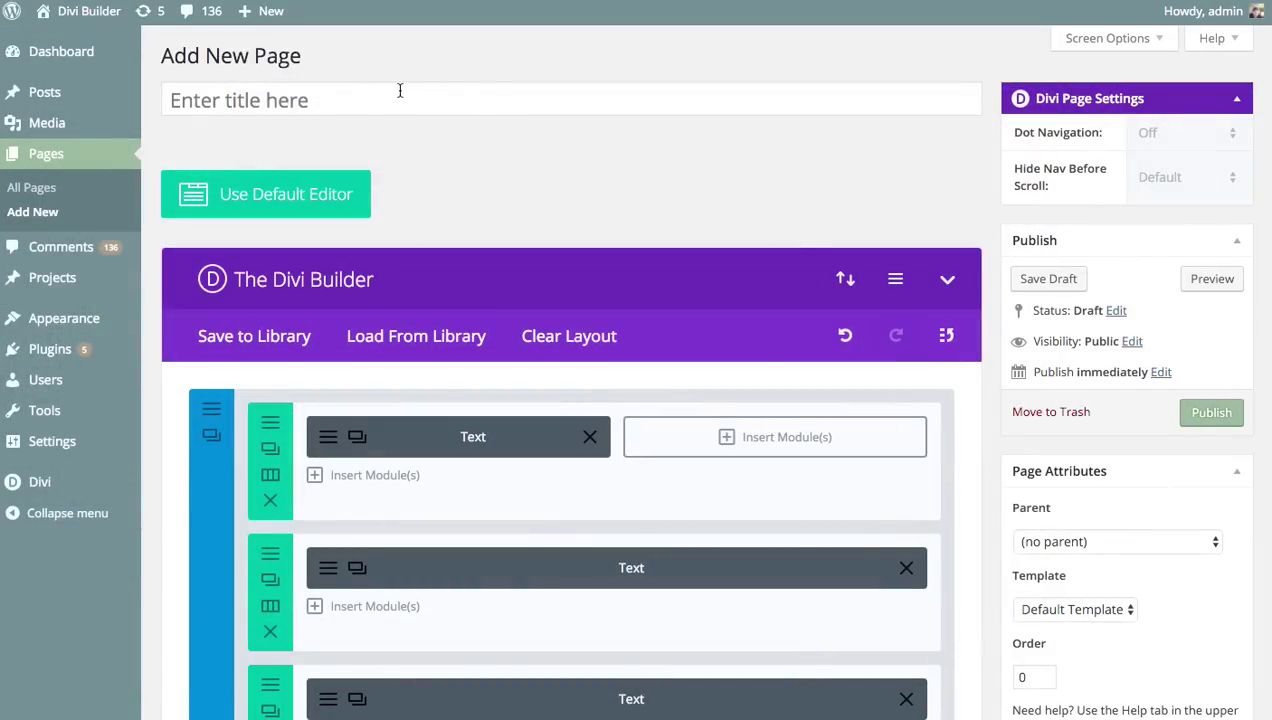
Step: Preview the new page, look through its sections and images, and return to the page editor
{"action": "left_click", "coordinate": [1212, 280]}
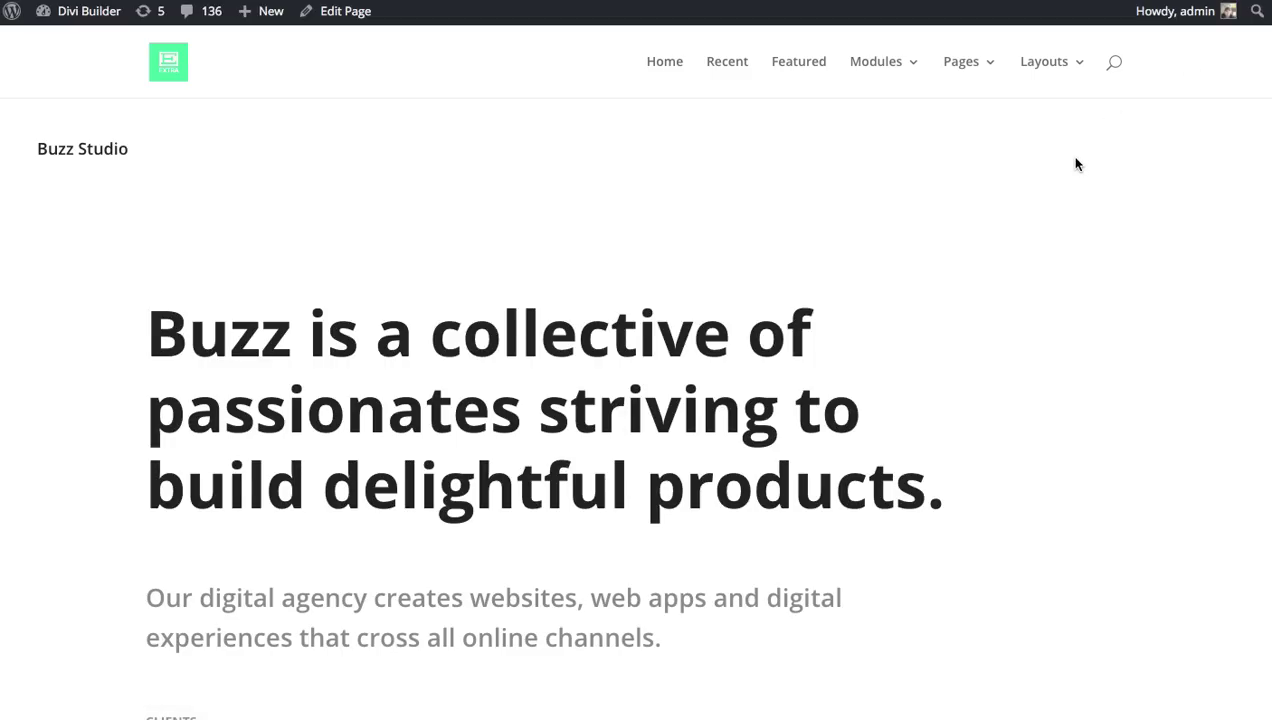
{"action": "scroll", "coordinate": [1076, 162], "scroll_direction": "down", "scroll_amount": 8}
{"action": "scroll", "coordinate": [1076, 164], "scroll_direction": "down", "scroll_amount": 15}
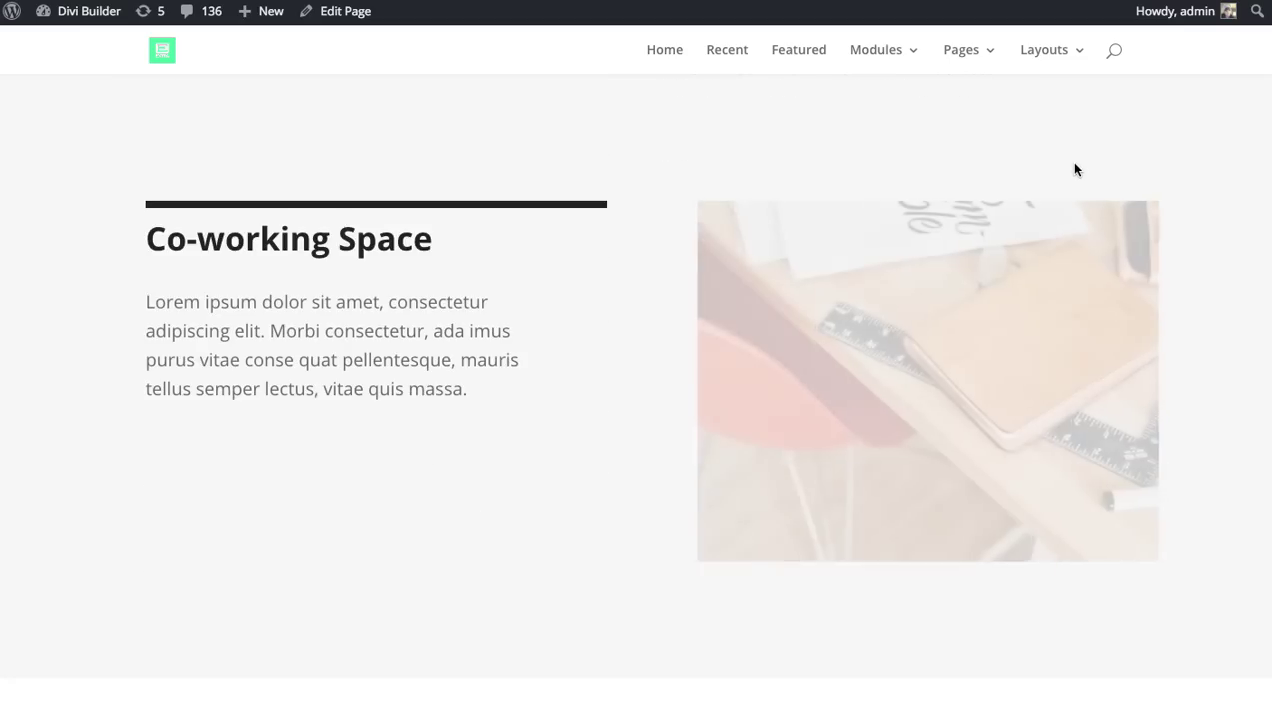
{"action": "scroll", "coordinate": [1047, 216], "scroll_direction": "up", "scroll_amount": 20}
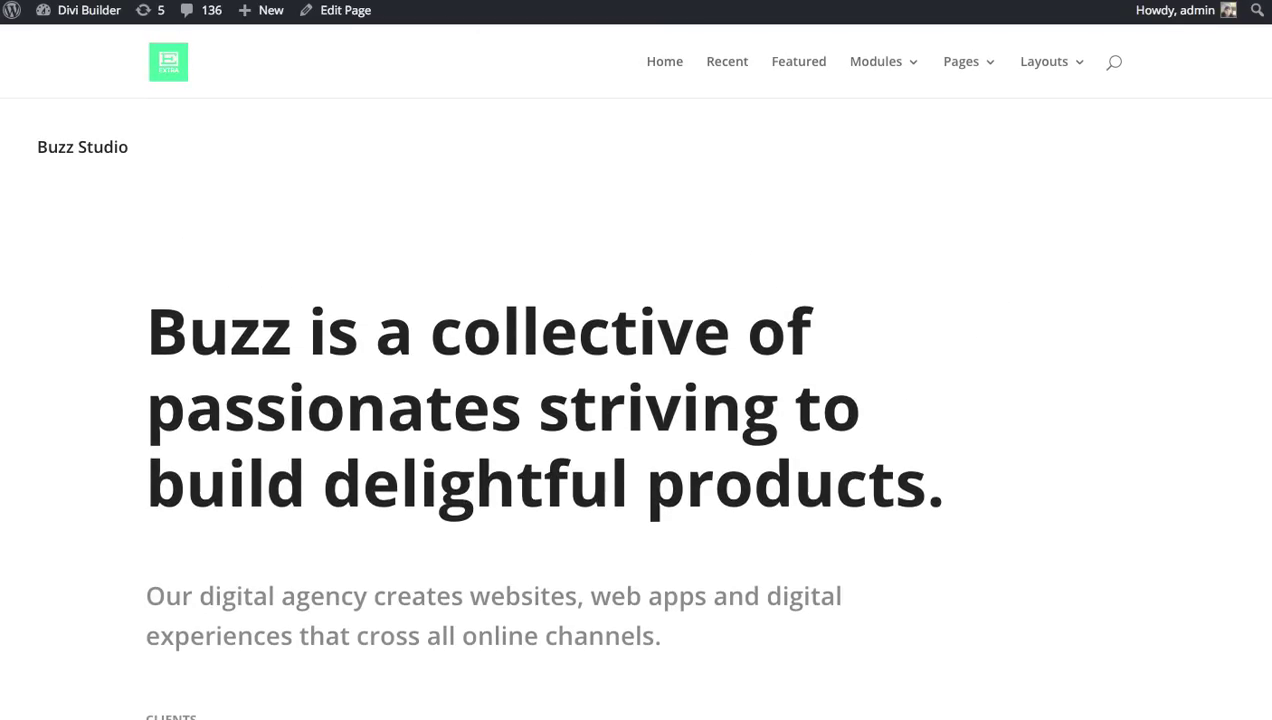
{"action": "key", "text": "ctrl+w"}
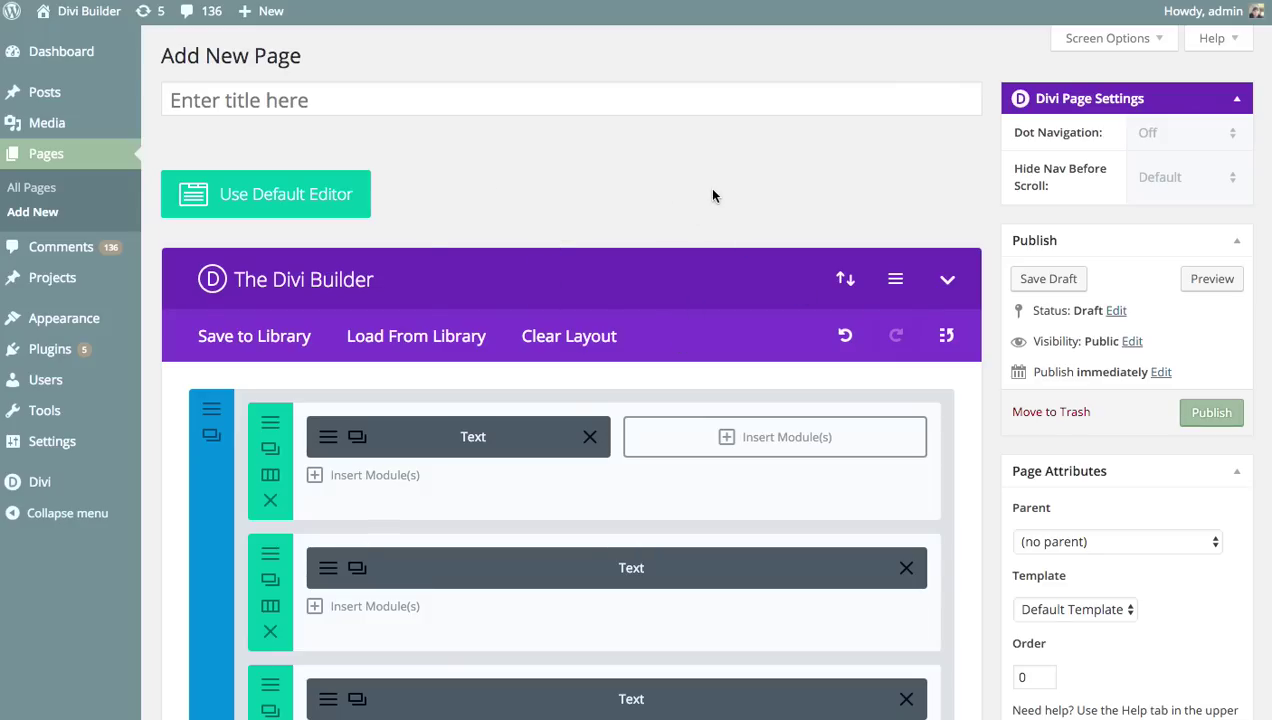
Step: Look through the new page's layout and view the Divi Builder's import and export options
{"action": "scroll", "coordinate": [616, 247], "scroll_direction": "down", "scroll_amount": 10}
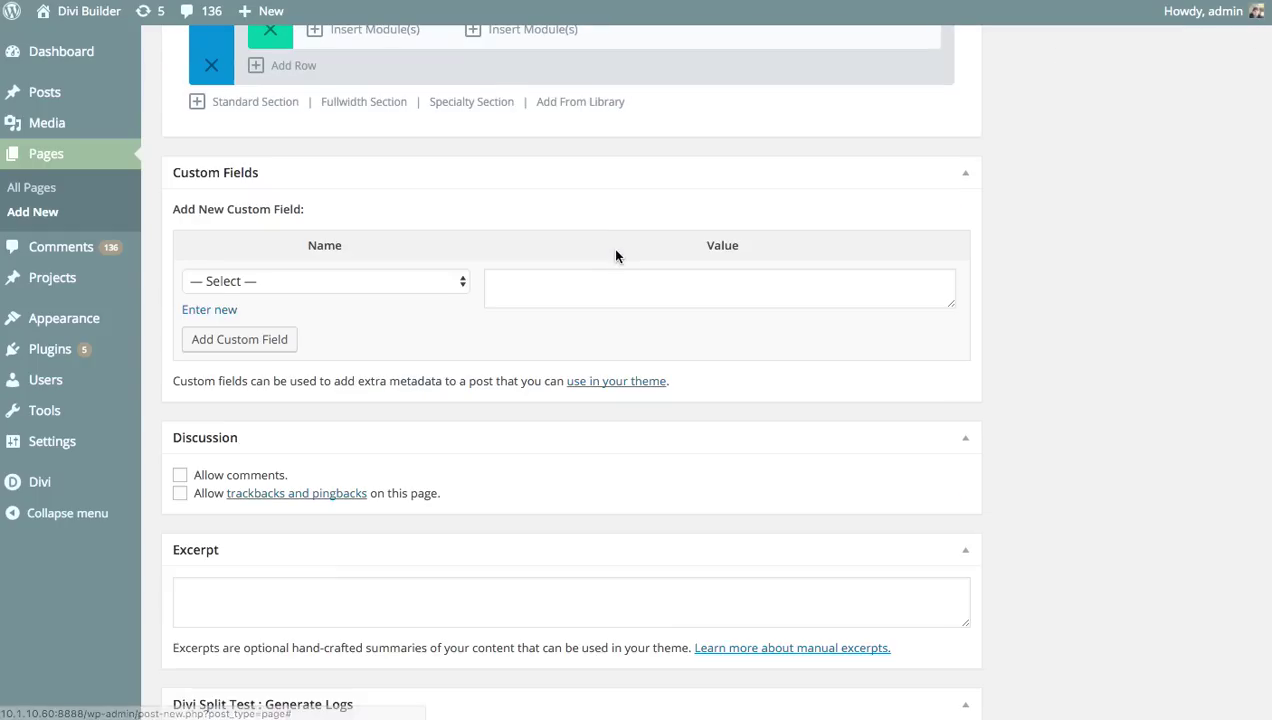
{"action": "scroll", "coordinate": [616, 256], "scroll_direction": "up", "scroll_amount": 15}
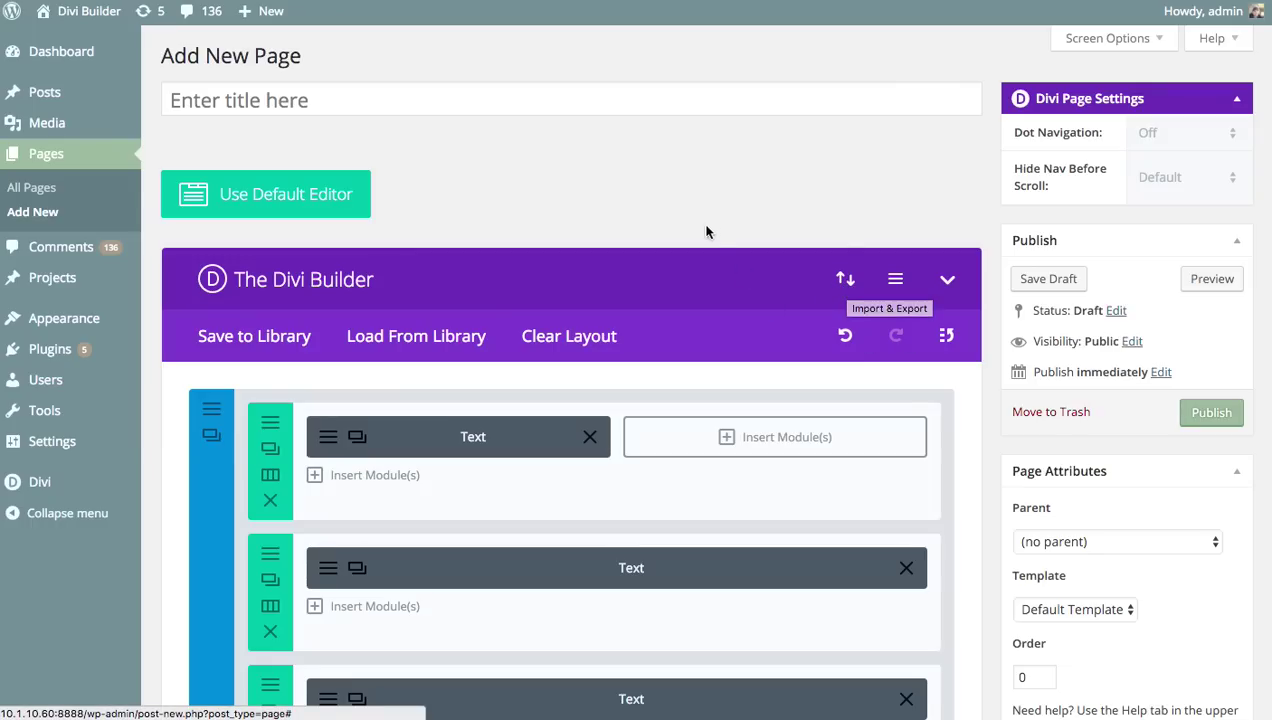
{"action": "left_click", "coordinate": [845, 281]}
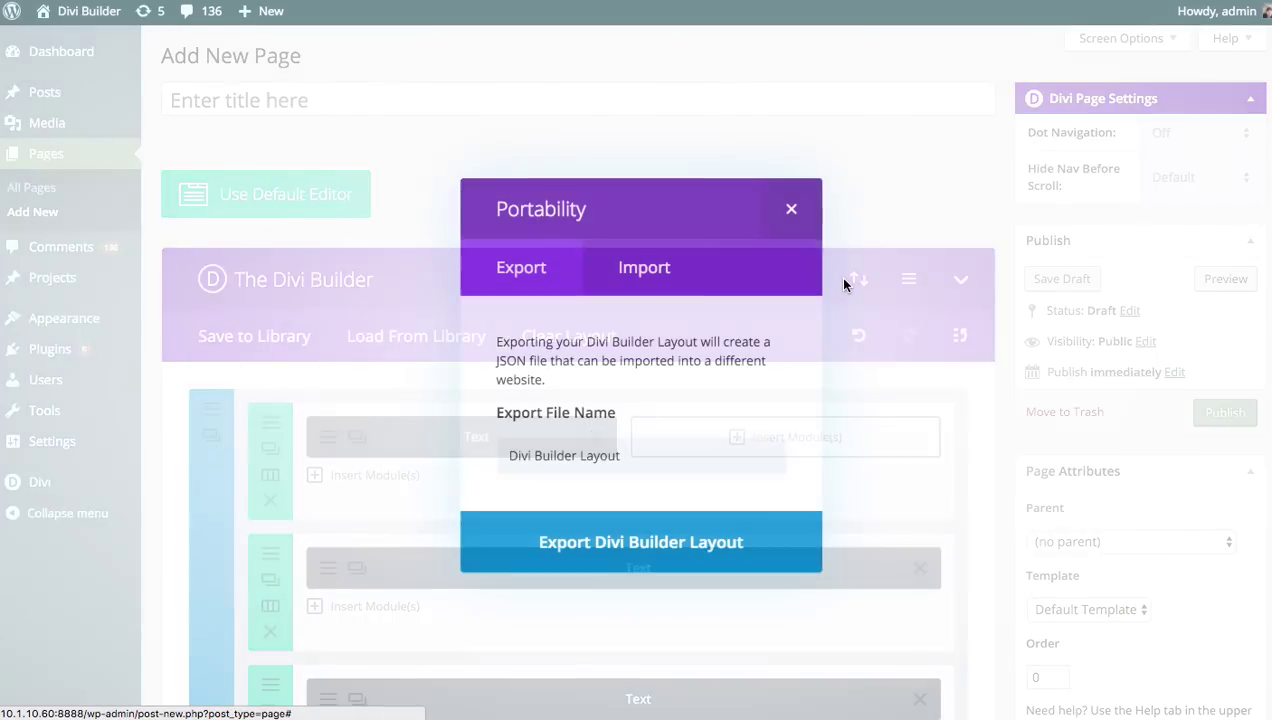
{"action": "left_click", "coordinate": [642, 267]}
{"action": "left_click", "coordinate": [522, 268]}
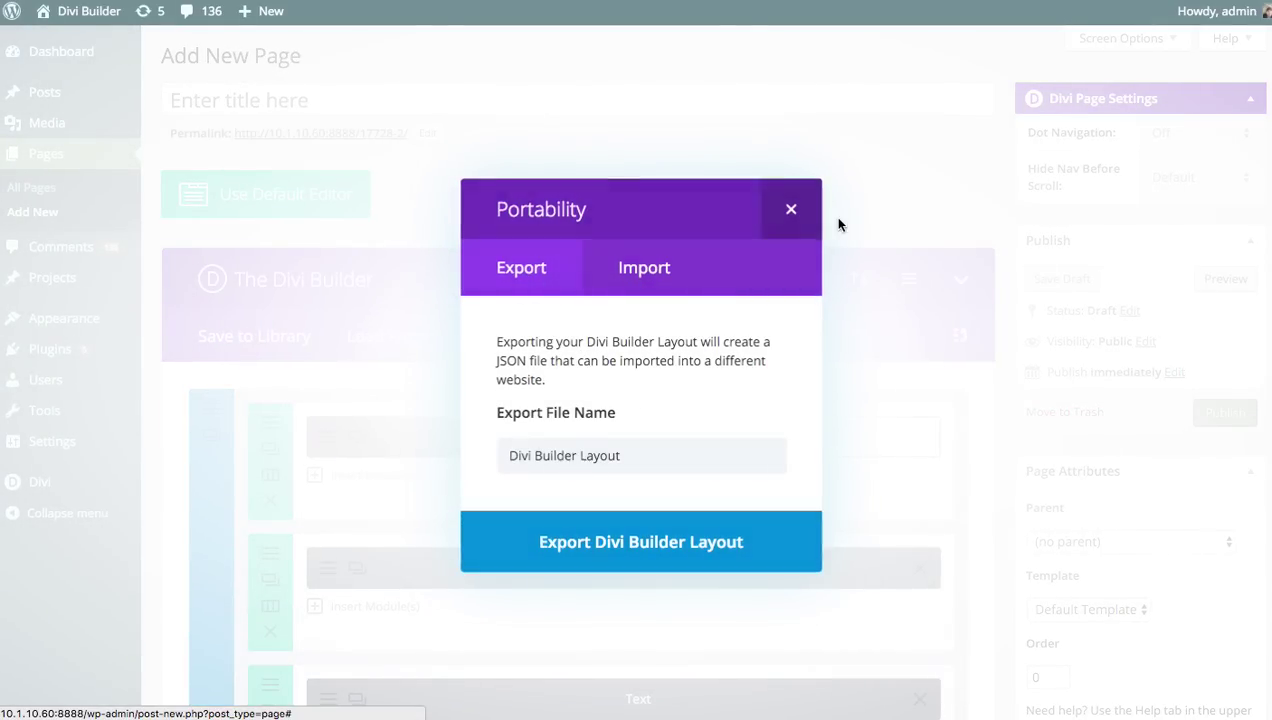
{"action": "left_click", "coordinate": [791, 212]}
{"action": "scroll", "coordinate": [662, 270], "scroll_direction": "down", "scroll_amount": 10}
{"action": "scroll", "coordinate": [668, 320], "scroll_direction": "up", "scroll_amount": 10}
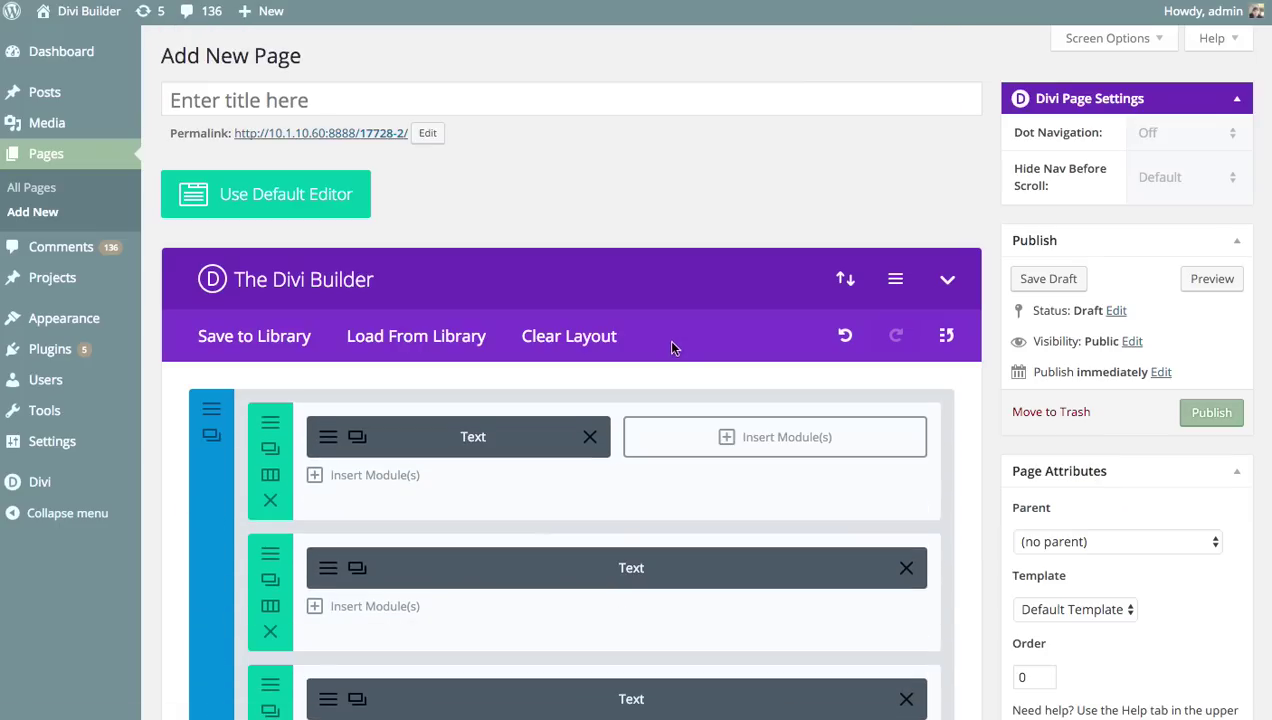
Step: Export the page's Divi Builder layout under the file name About Us and publish the page
{"action": "left_click", "coordinate": [845, 280]}
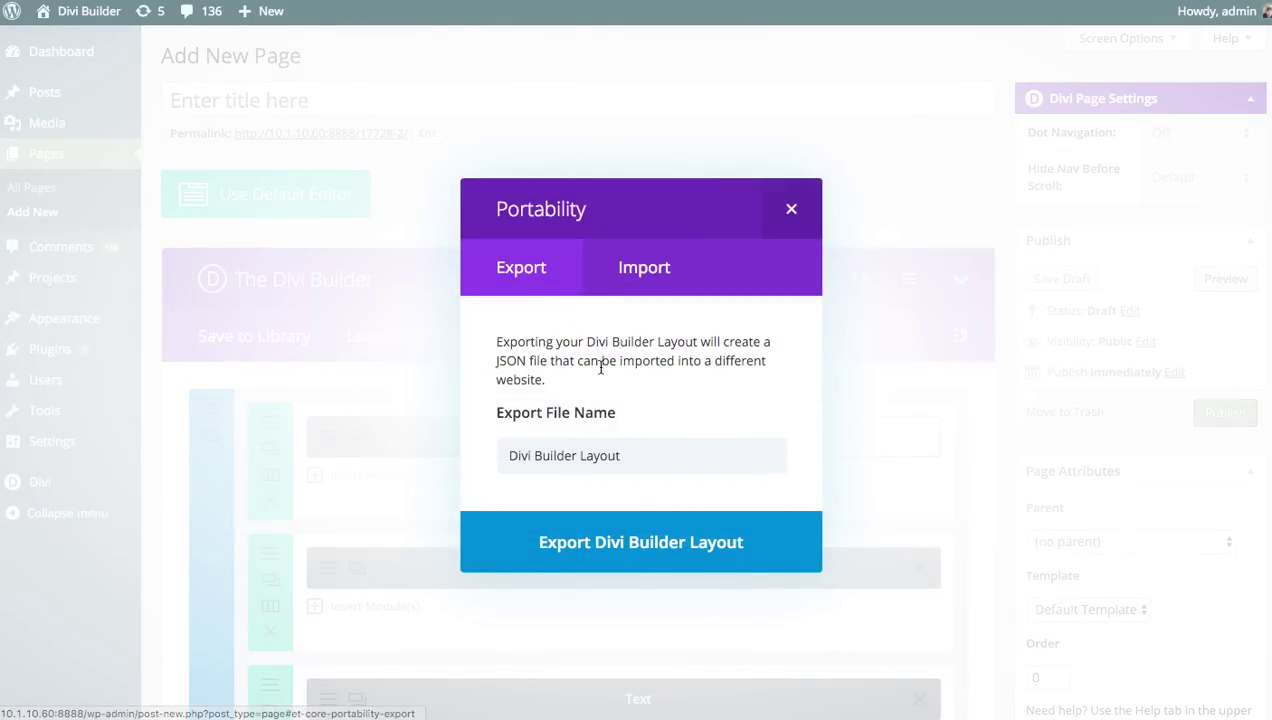
{"action": "left_click", "coordinate": [587, 454]}
{"action": "type", "text": "A"}
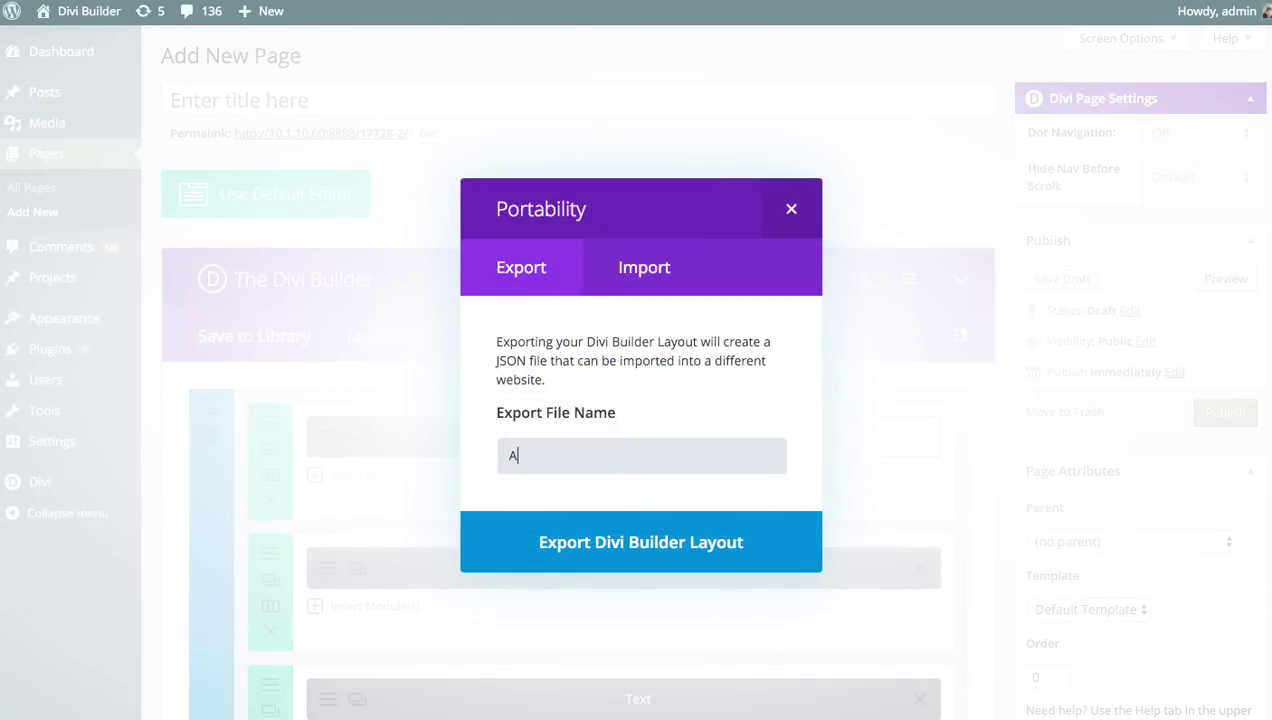
{"action": "type", "text": "bout us"}
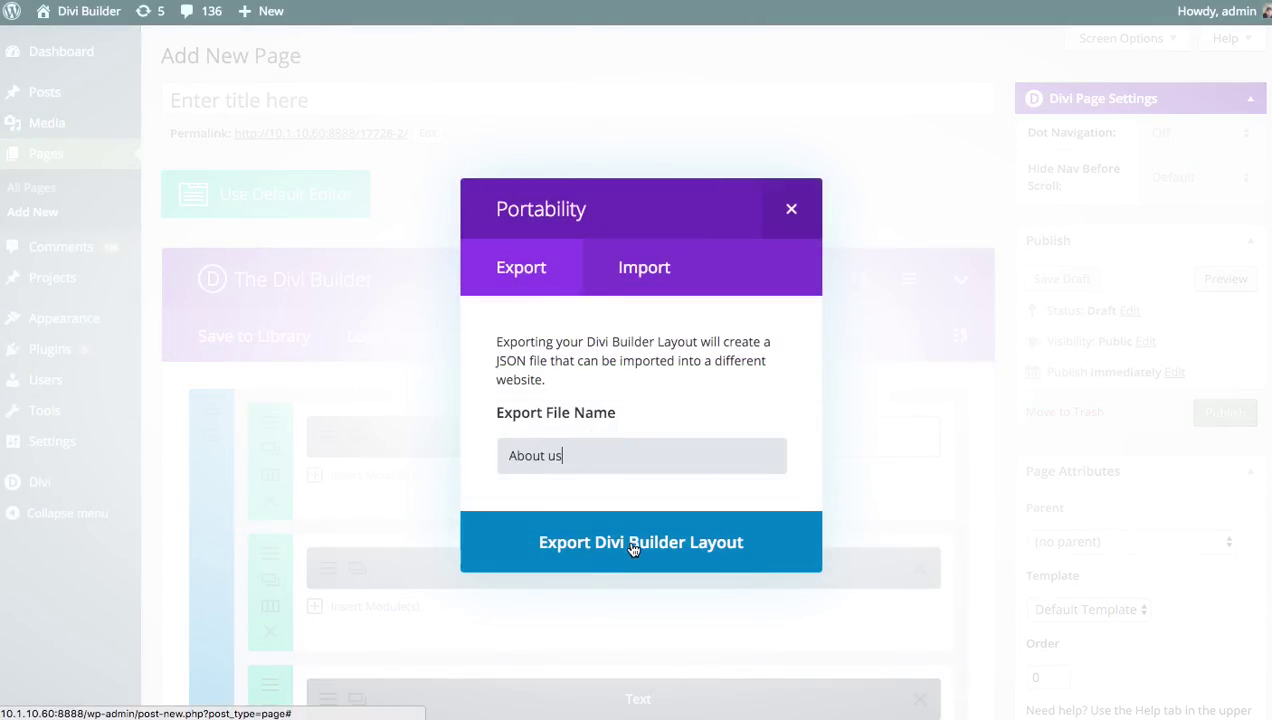
{"action": "key", "text": "BackSpace"}
{"action": "key", "text": "BackSpace"}
{"action": "type", "text": "Us"}
{"action": "left_click", "coordinate": [706, 545]}
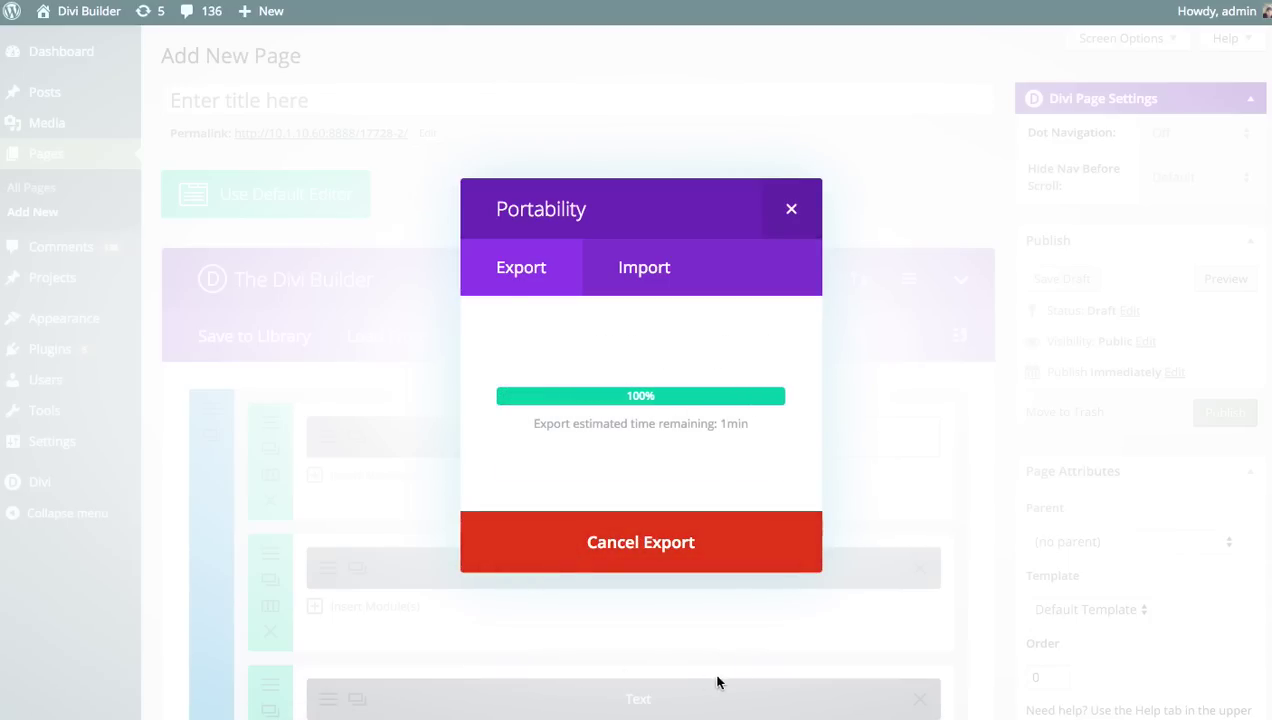
{"action": "left_click", "coordinate": [791, 209]}
{"action": "left_click", "coordinate": [1205, 410]}
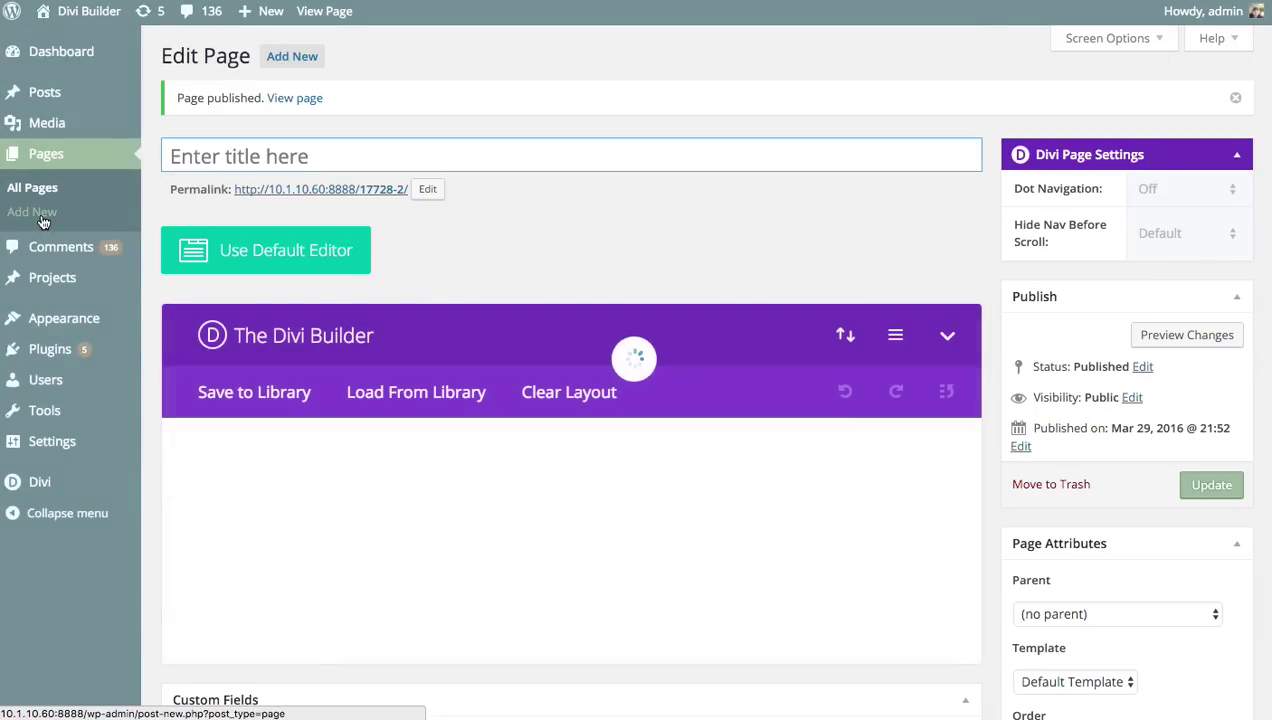
Step: Start another new page and choose About Us.json from Downloads as the builder layout to import
{"action": "left_click", "coordinate": [79, 223]}
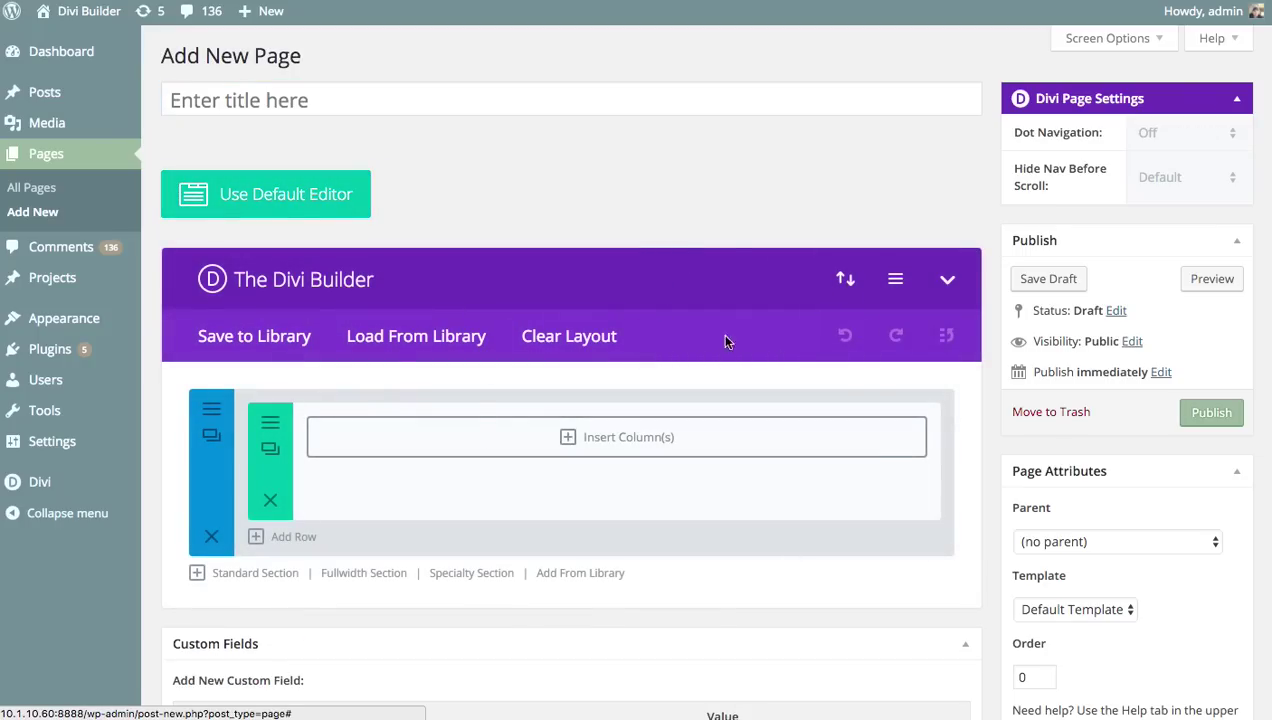
{"action": "left_click", "coordinate": [845, 279]}
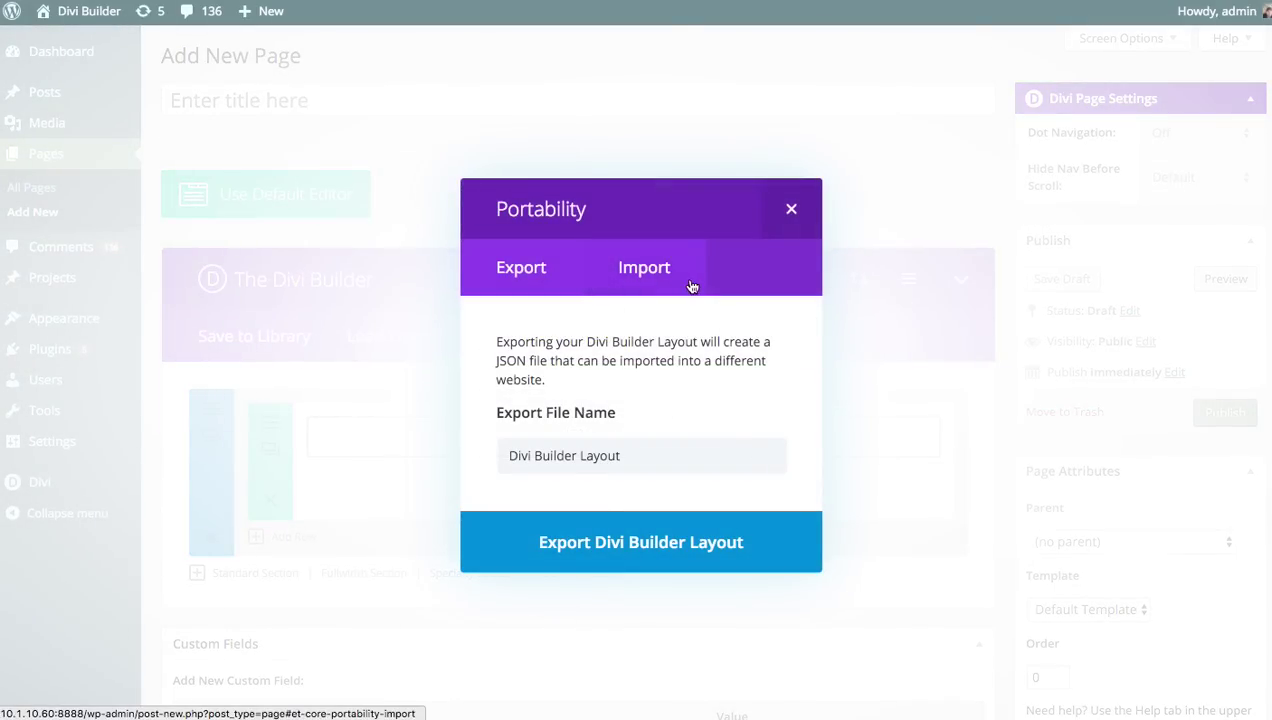
{"action": "left_click", "coordinate": [690, 287]}
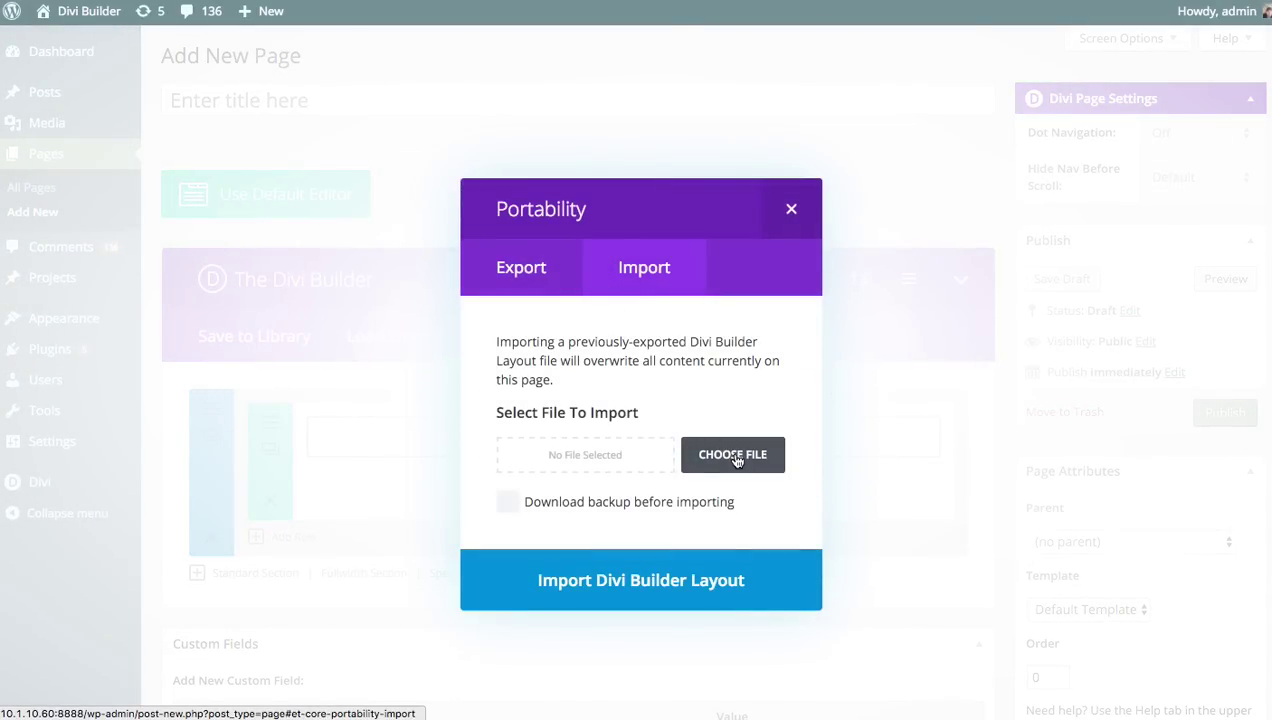
{"action": "left_click", "coordinate": [735, 456]}
{"action": "left_click", "coordinate": [580, 80]}
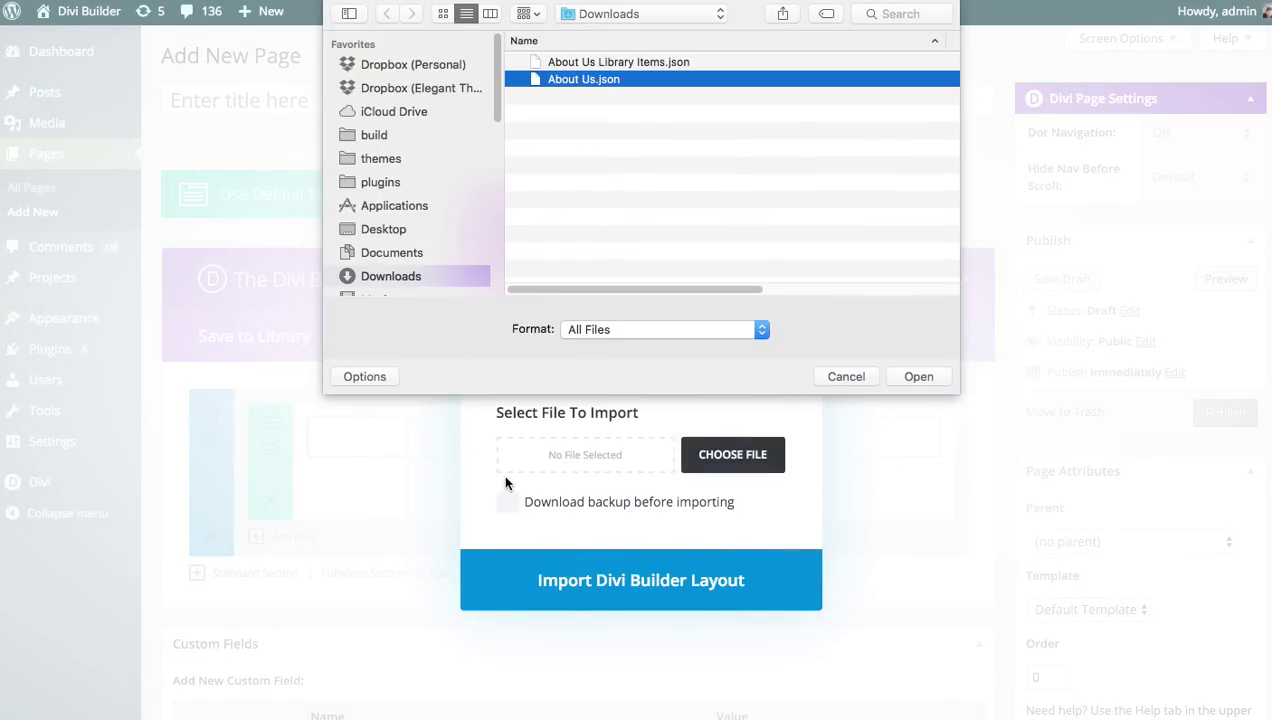
{"action": "left_click", "coordinate": [940, 378]}
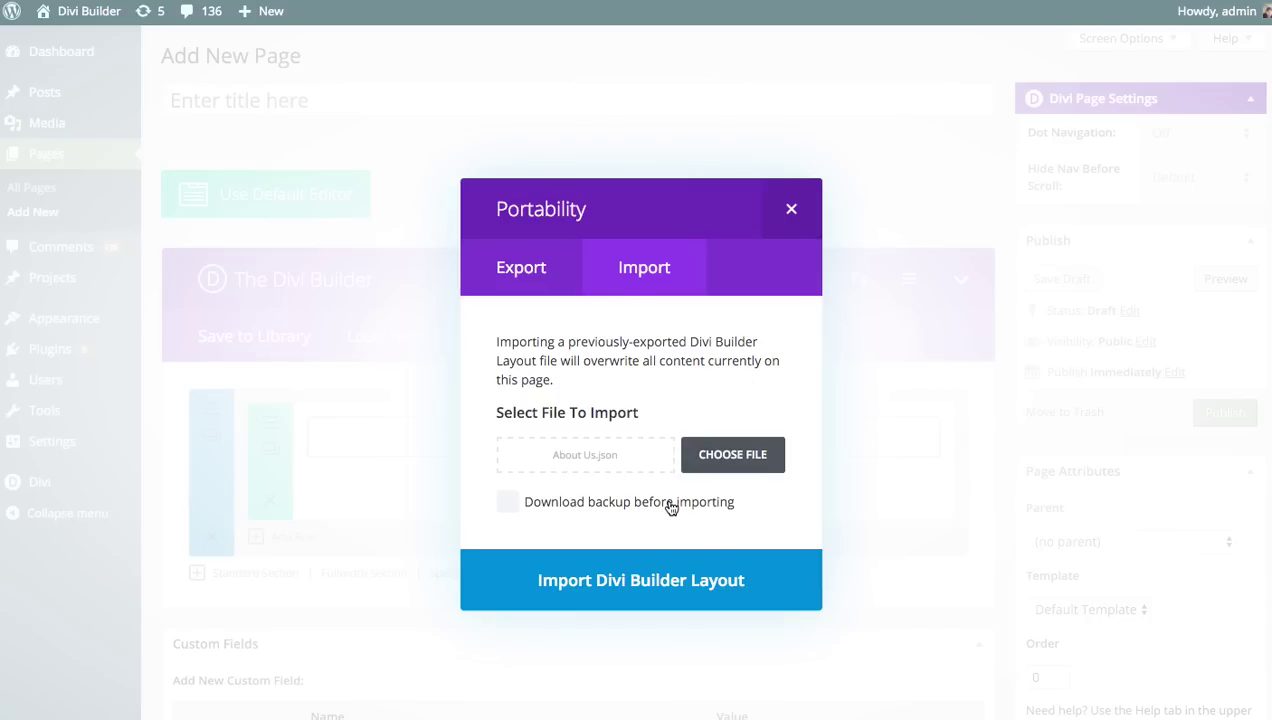
Step: Switch the option to download a backup before importing on and back off
{"action": "left_click", "coordinate": [598, 508]}
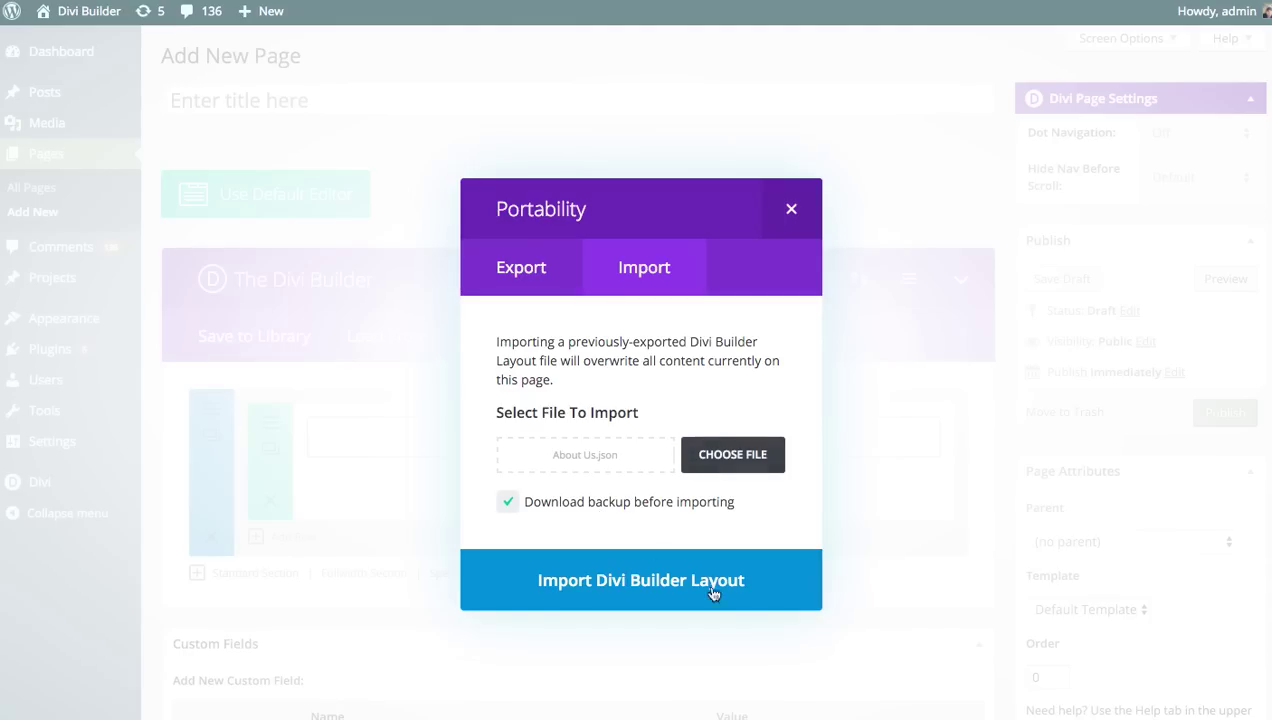
{"action": "left_click", "coordinate": [562, 510]}
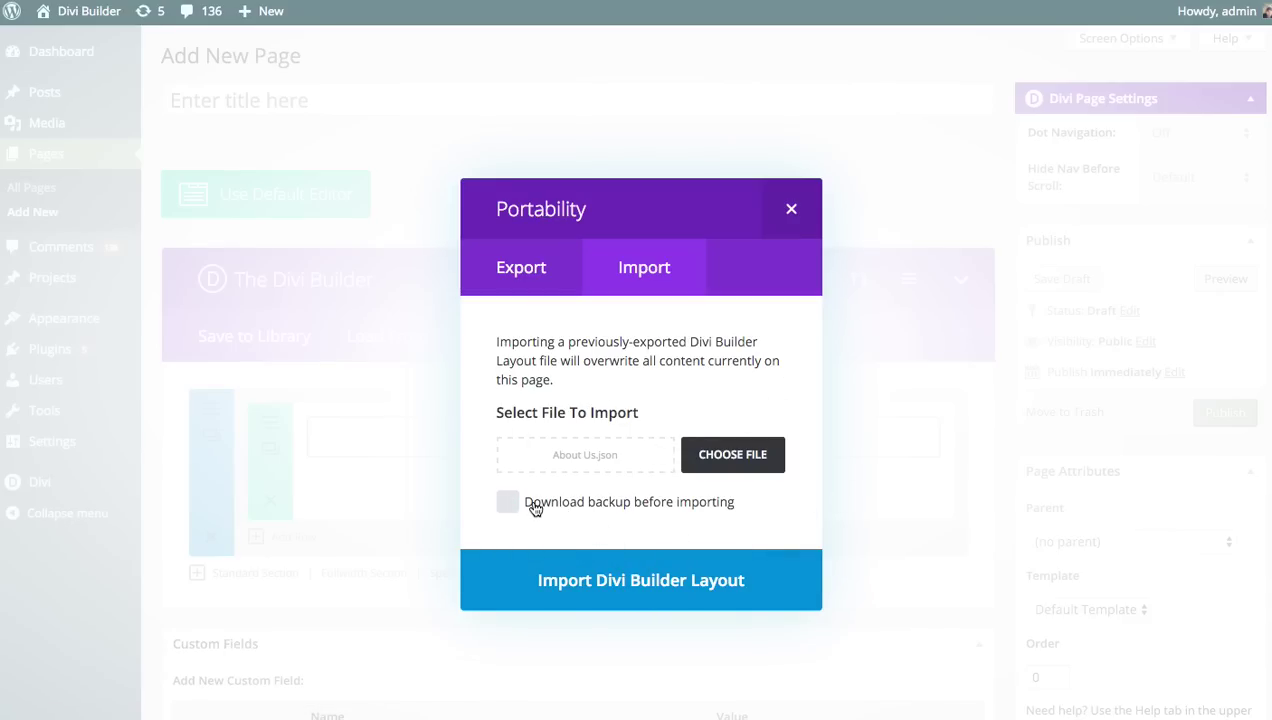
{"action": "left_click", "coordinate": [640, 508]}
Step: Select About Us.json again, import it into the page's Divi Builder, and look over the loaded modules
{"action": "left_click", "coordinate": [746, 470]}
{"action": "left_click", "coordinate": [574, 80]}
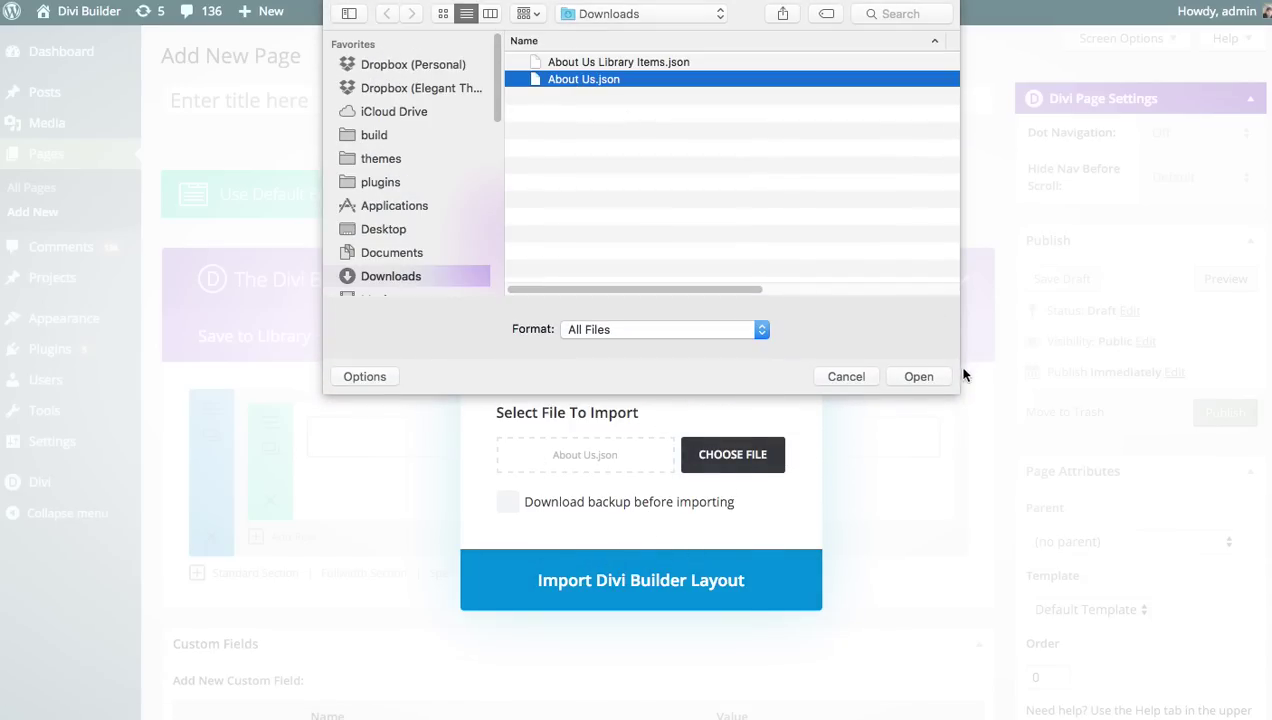
{"action": "left_click", "coordinate": [918, 377]}
{"action": "left_click", "coordinate": [618, 586]}
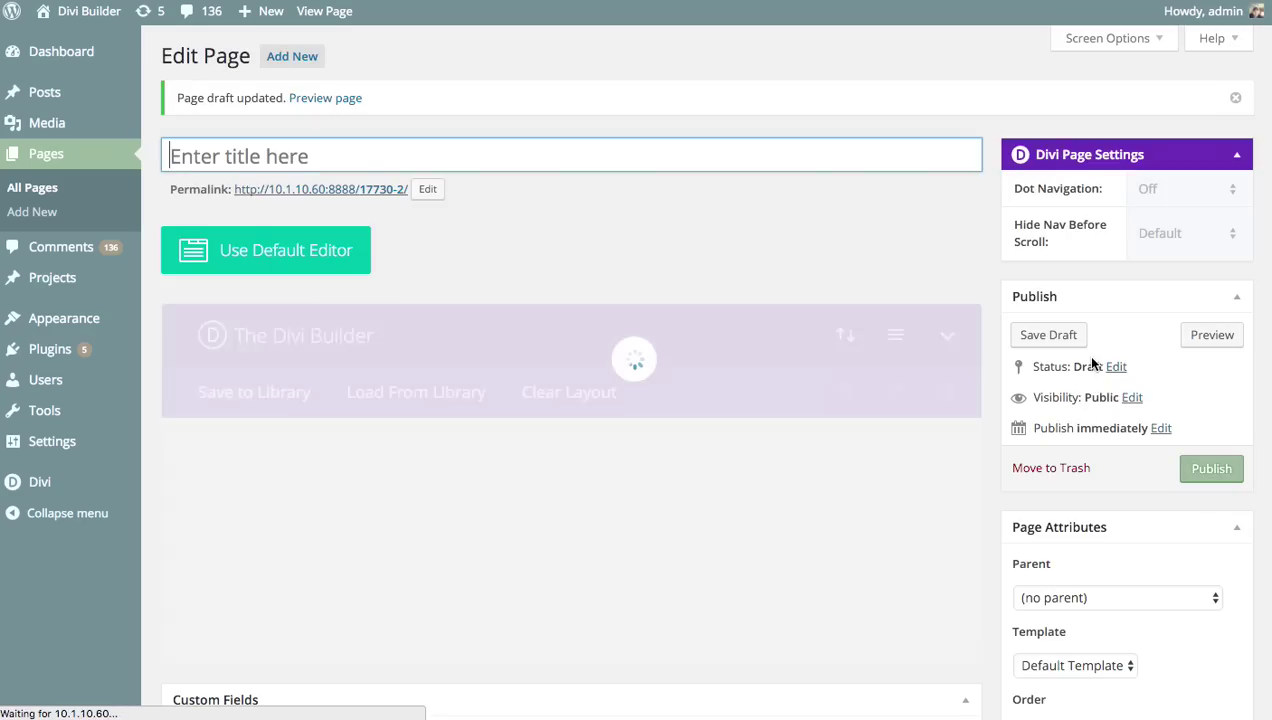
{"action": "scroll", "coordinate": [570, 400], "scroll_direction": "down", "scroll_amount": 20}
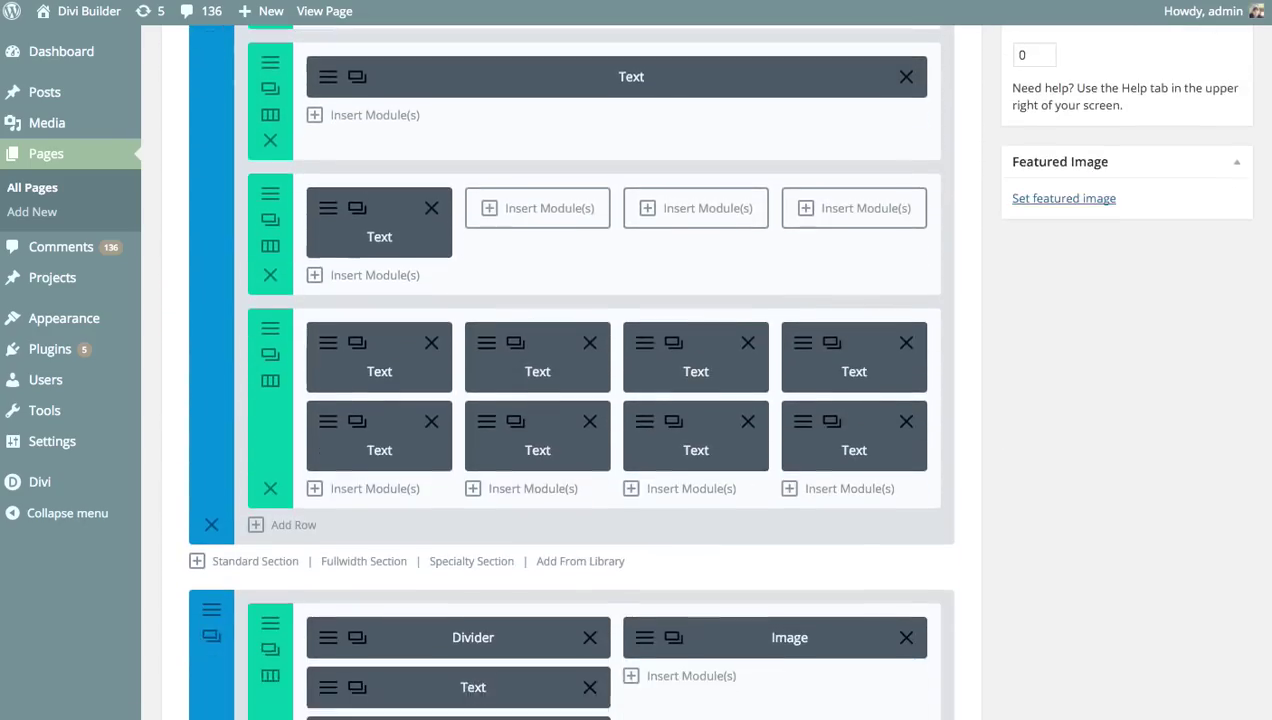
{"action": "scroll", "coordinate": [691, 260], "scroll_direction": "up", "scroll_amount": 20}
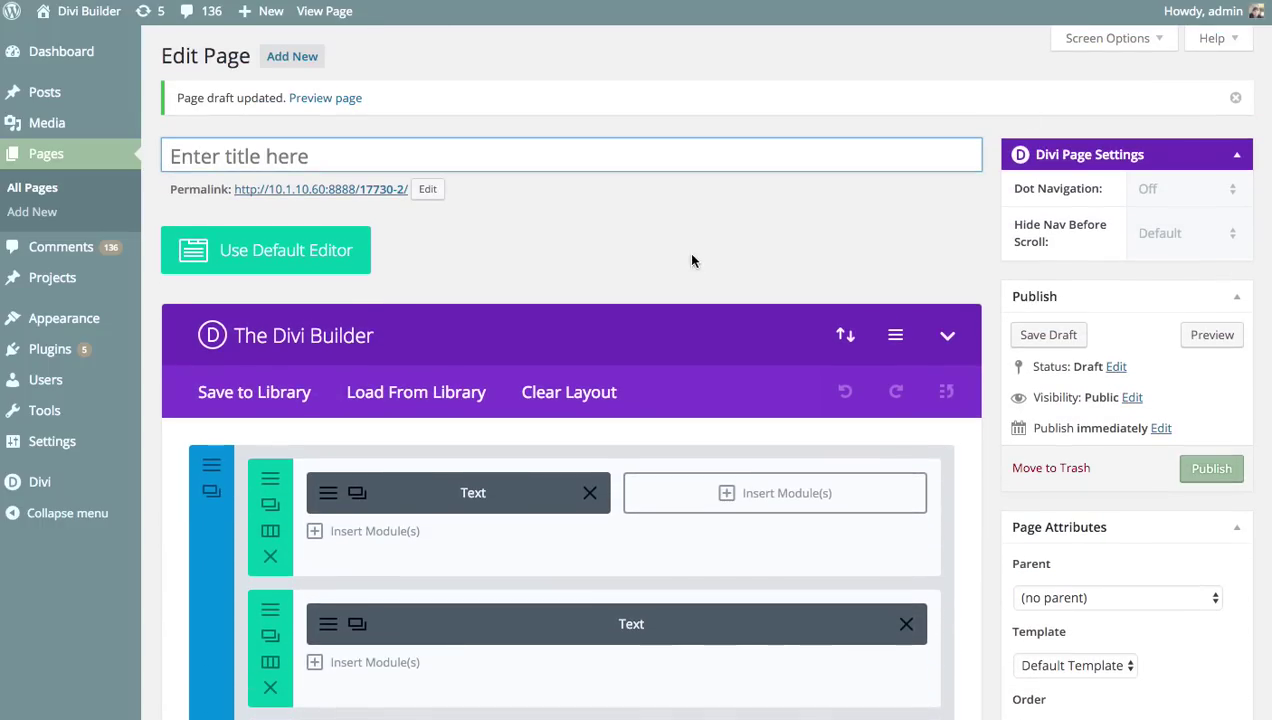
{"action": "left_click", "coordinate": [691, 260]}
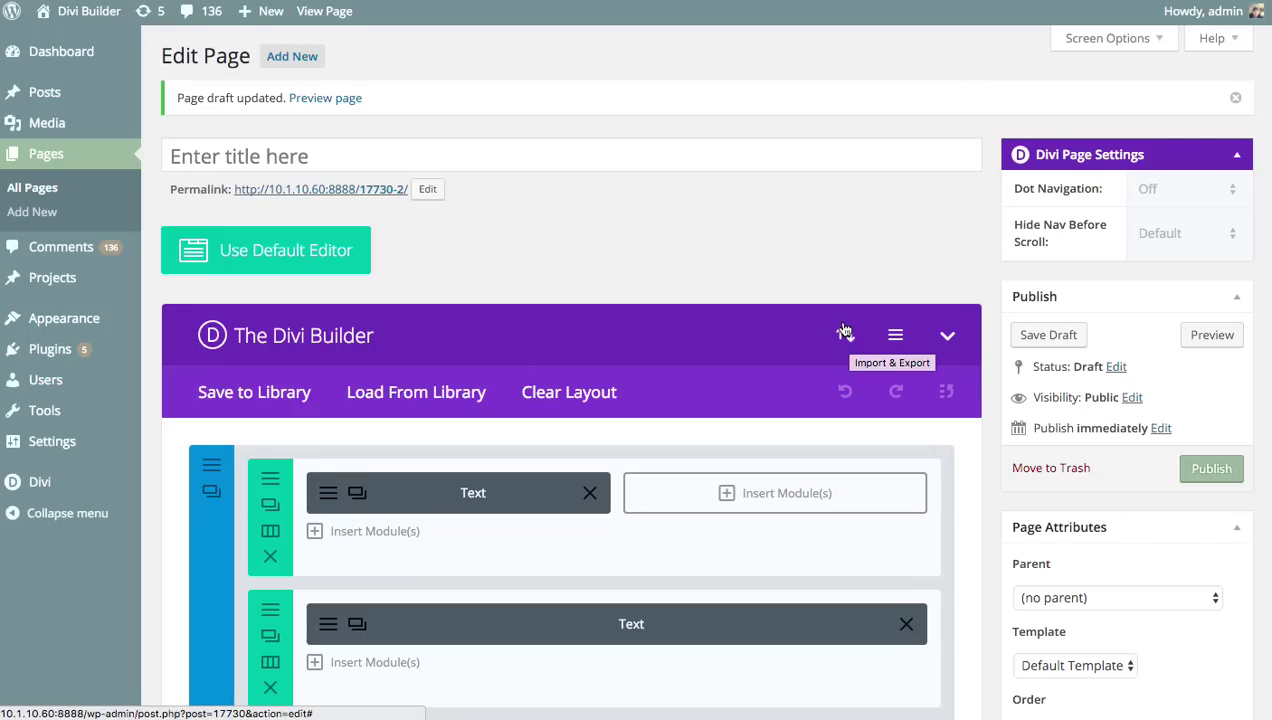
Step: Open the Divi Role Editor and view its export and import options
{"action": "mouse_move", "coordinate": [120, 482]}
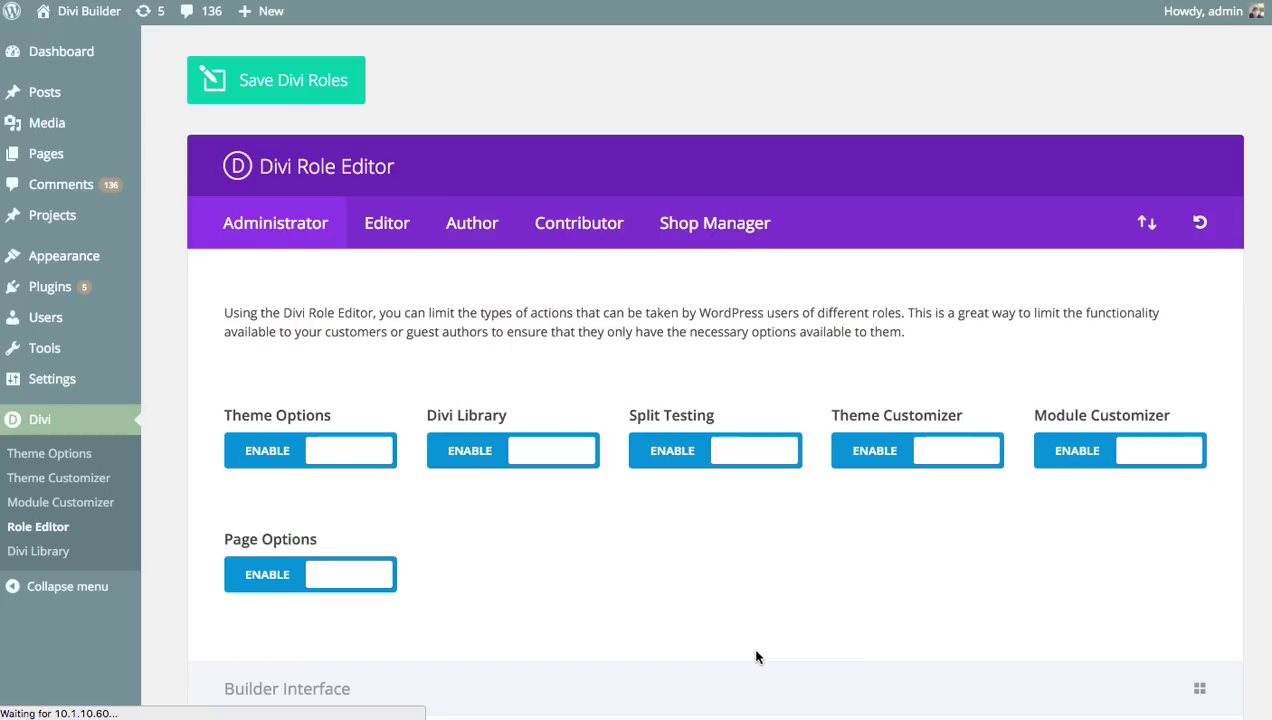
{"action": "left_click", "coordinate": [1142, 226]}
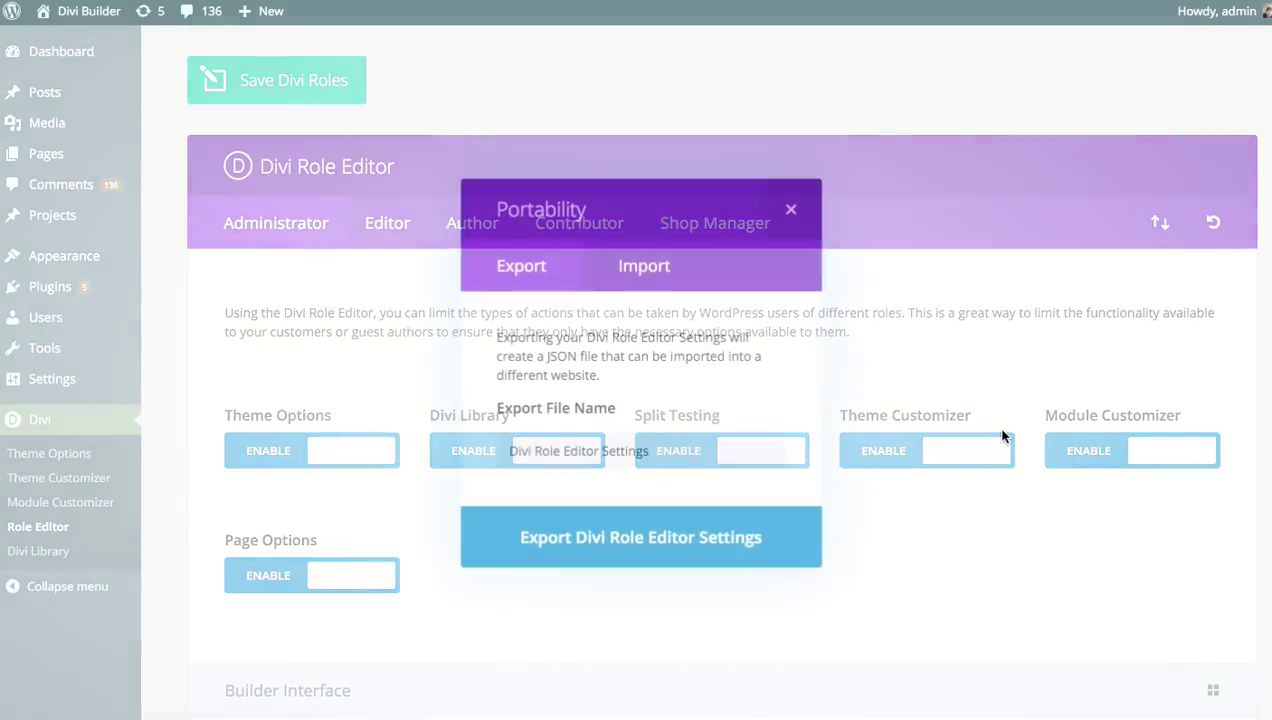
{"action": "left_click", "coordinate": [668, 282]}
{"action": "left_click", "coordinate": [816, 208]}
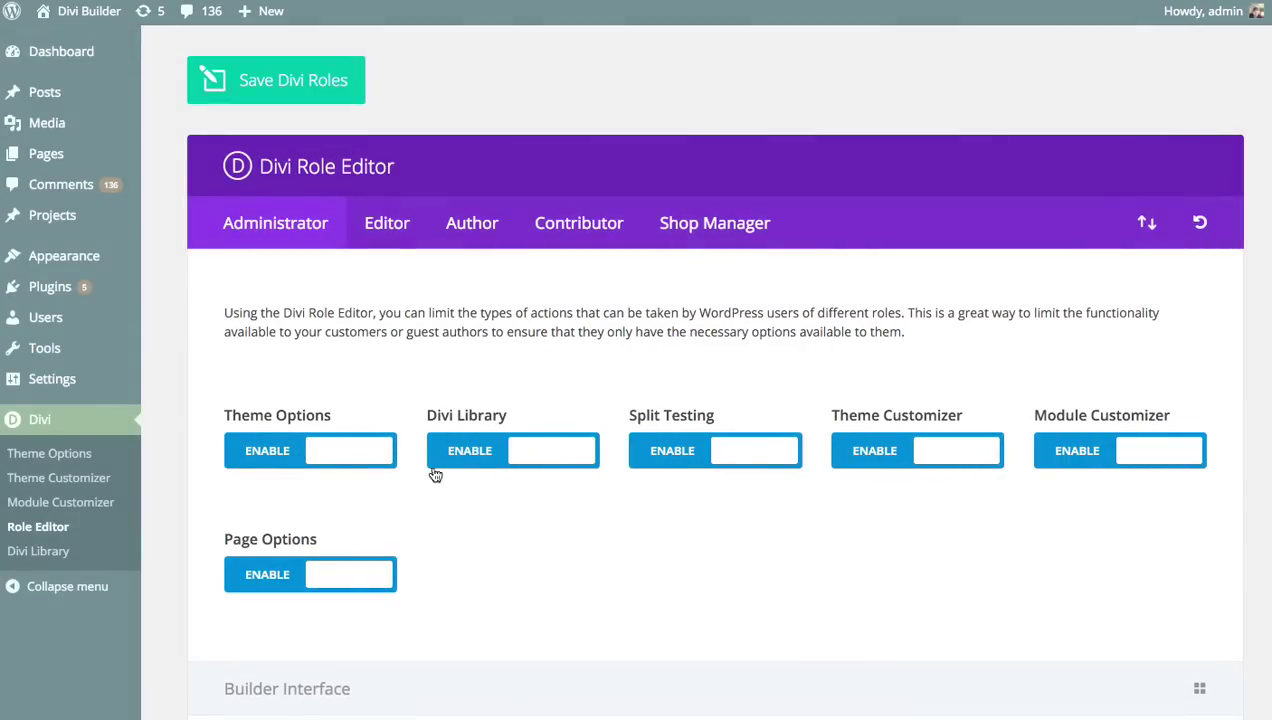
Step: Disable Add/Delete Item, Edit Item, Move Item, Disable Item and Lock Item in the Administrator role's Builder Interface settings
{"action": "scroll", "coordinate": [540, 465], "scroll_direction": "down", "scroll_amount": 3}
{"action": "left_click", "coordinate": [300, 612]}
{"action": "left_click", "coordinate": [470, 612]}
{"action": "left_click", "coordinate": [715, 610]}
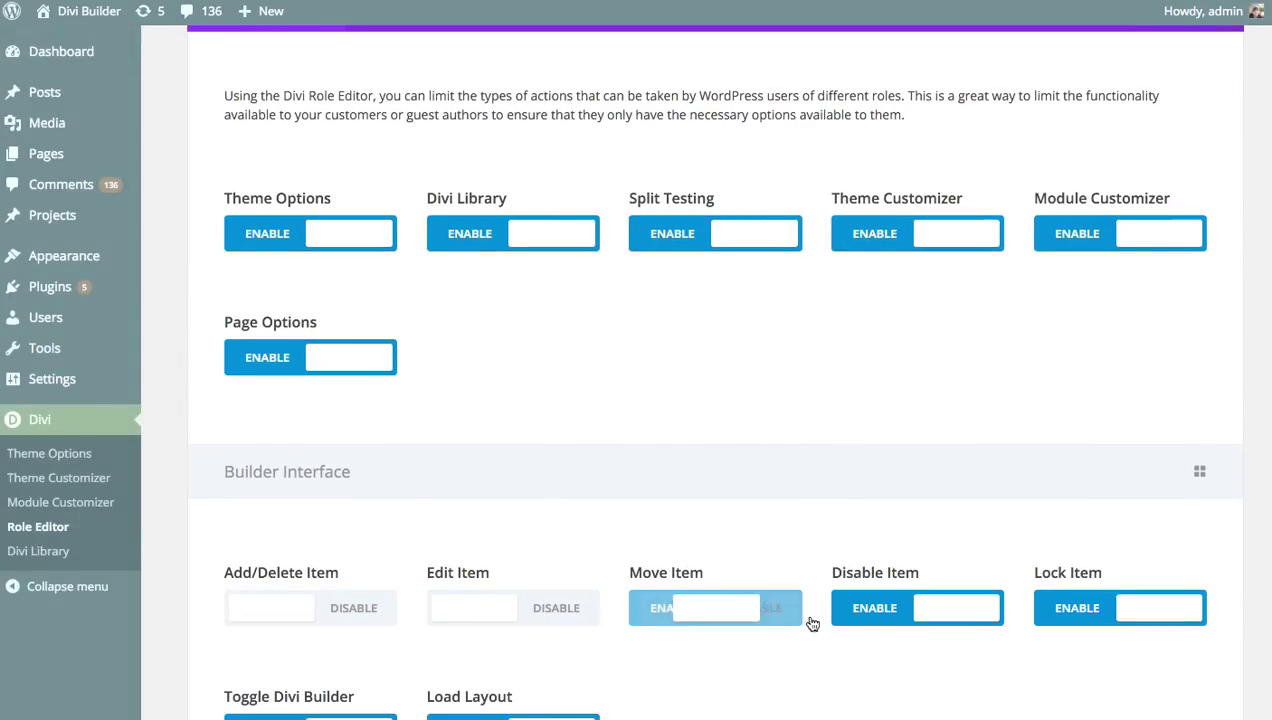
{"action": "left_click", "coordinate": [915, 610]}
{"action": "left_click", "coordinate": [1127, 612]}
{"action": "scroll", "coordinate": [819, 427], "scroll_direction": "down", "scroll_amount": 3}
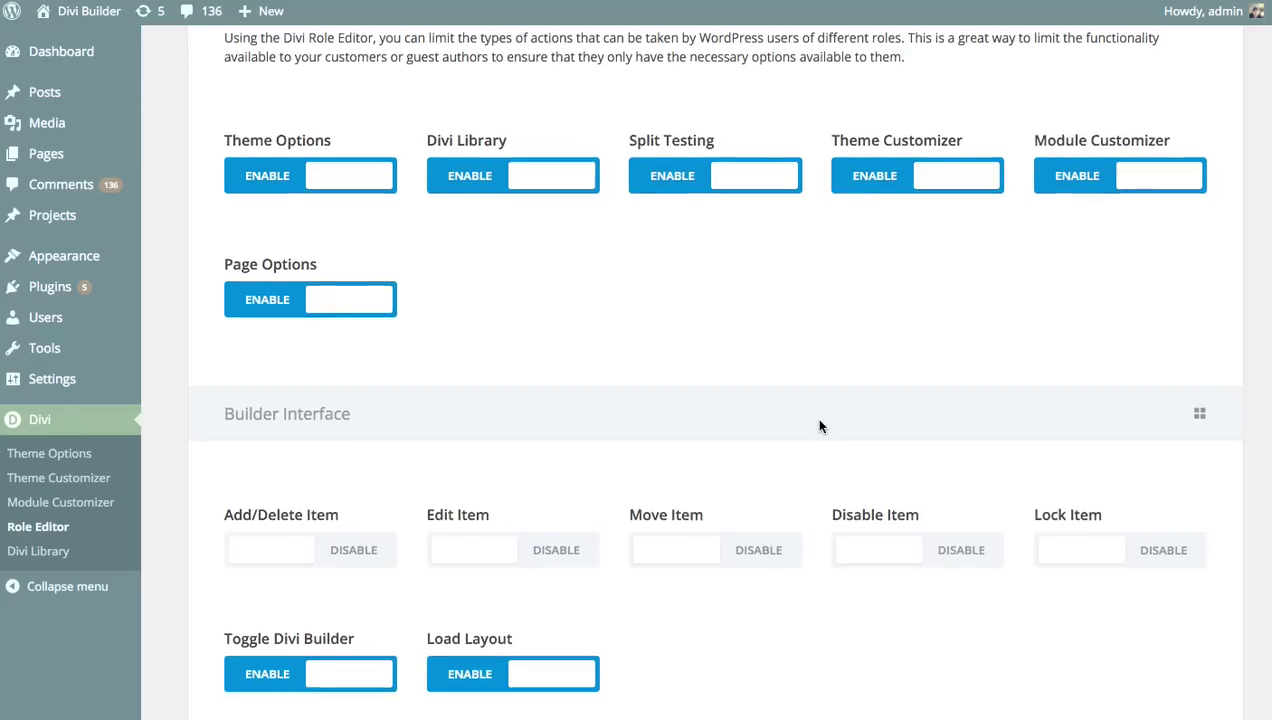
{"action": "scroll", "coordinate": [819, 427], "scroll_direction": "up", "scroll_amount": 6}
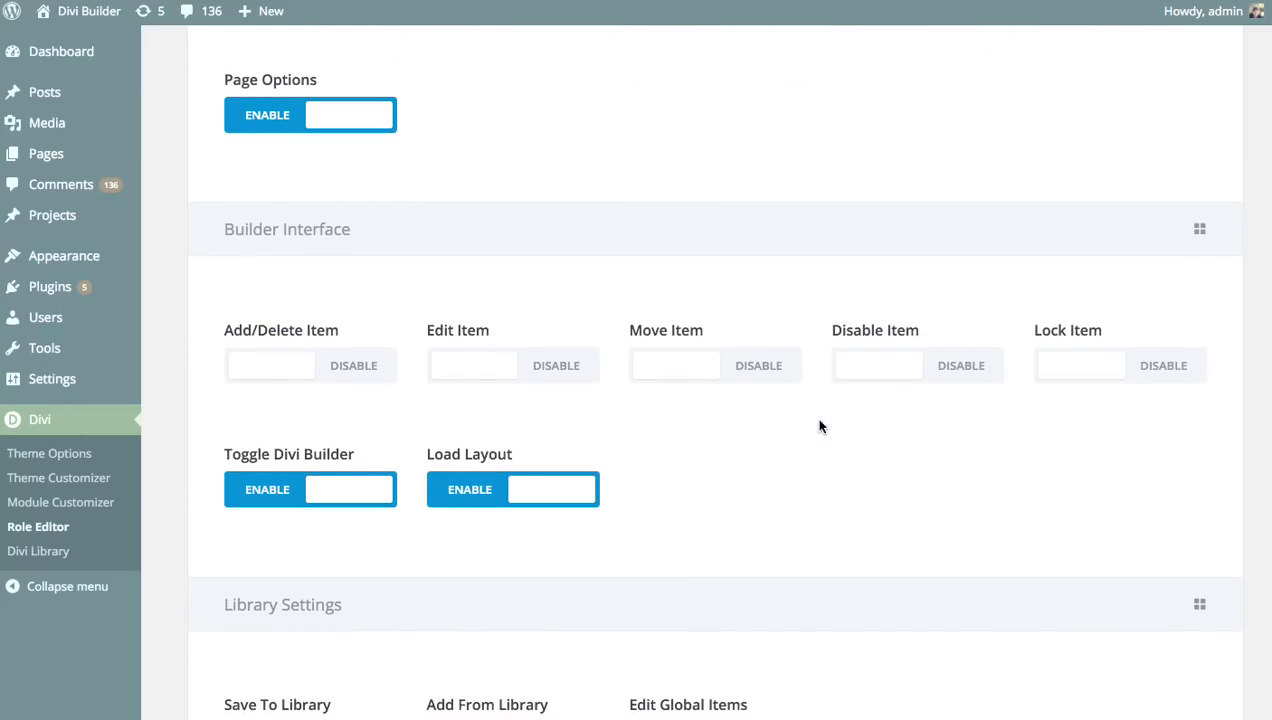
Step: Disable Add/Delete Item, Load Layout, Move Item and Disable Item in the Editor role's Builder Interface settings
{"action": "left_click", "coordinate": [380, 222]}
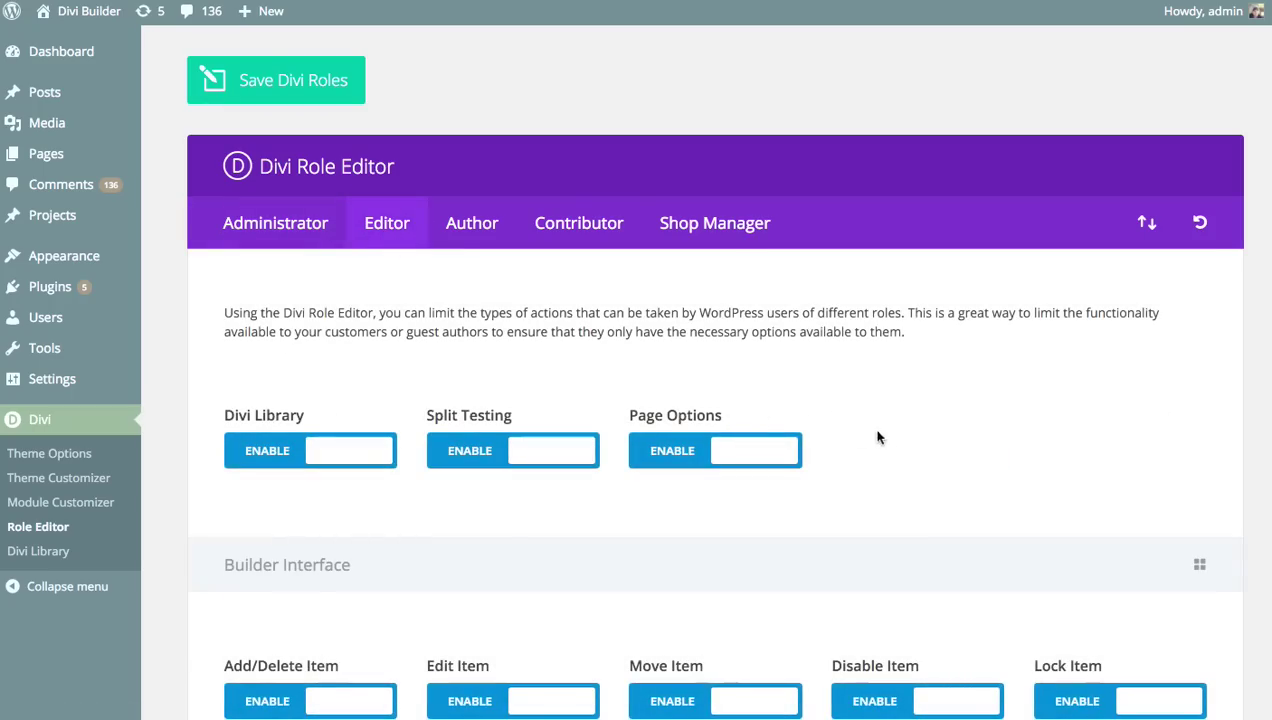
{"action": "scroll", "coordinate": [802, 432], "scroll_direction": "down", "scroll_amount": 8}
{"action": "scroll", "coordinate": [603, 375], "scroll_direction": "up", "scroll_amount": 3}
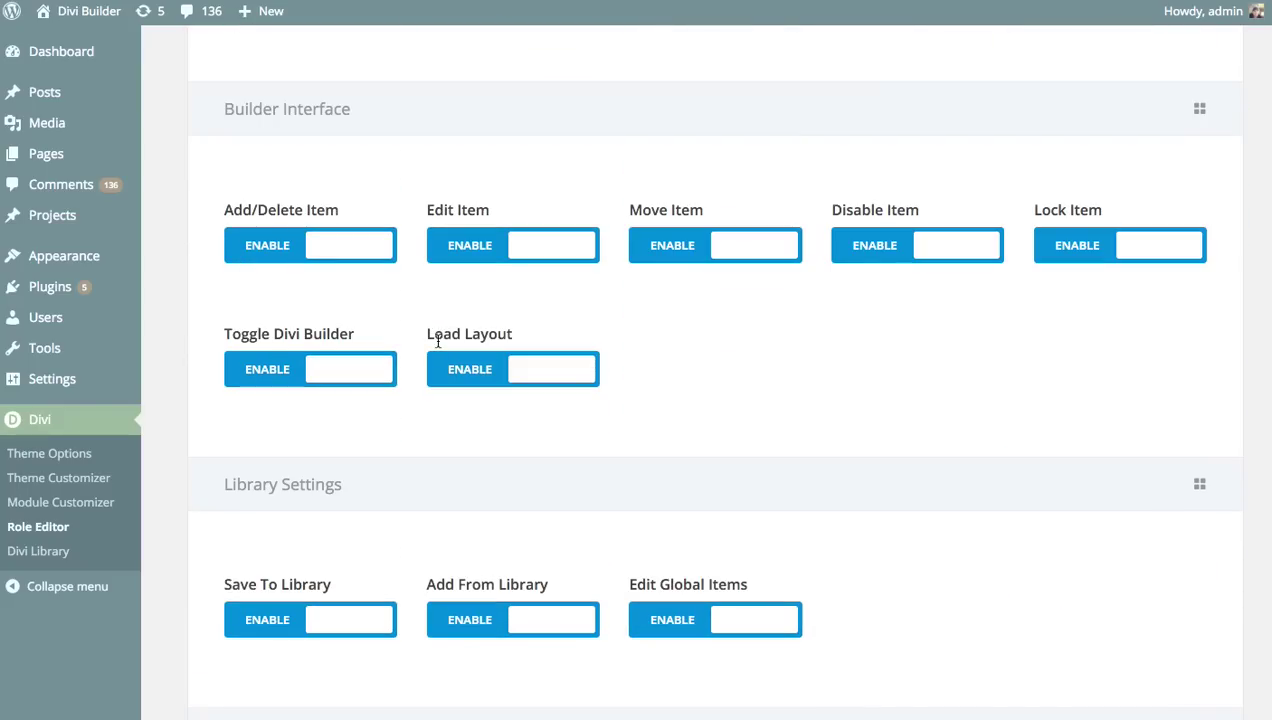
{"action": "left_click", "coordinate": [258, 246]}
{"action": "left_click", "coordinate": [545, 370]}
{"action": "left_click", "coordinate": [721, 250]}
{"action": "left_click", "coordinate": [978, 260]}
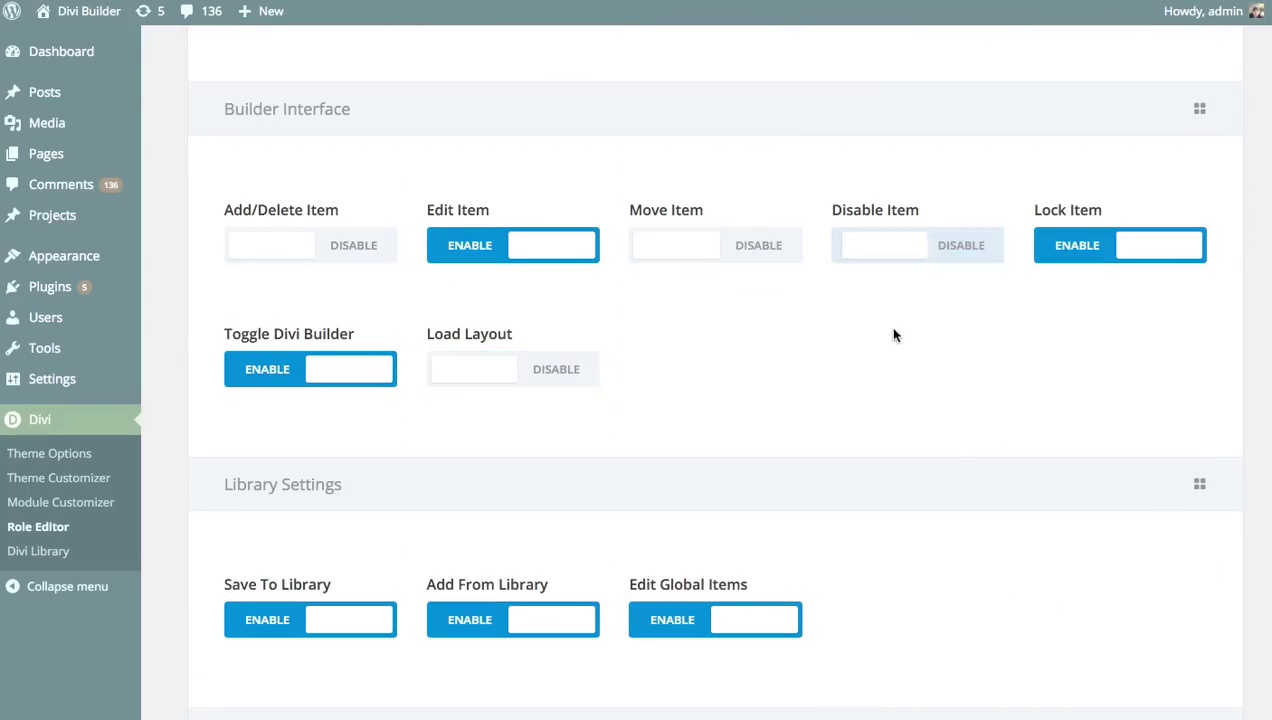
{"action": "scroll", "coordinate": [860, 440], "scroll_direction": "up", "scroll_amount": 4}
{"action": "scroll", "coordinate": [872, 474], "scroll_direction": "up", "scroll_amount": 3}
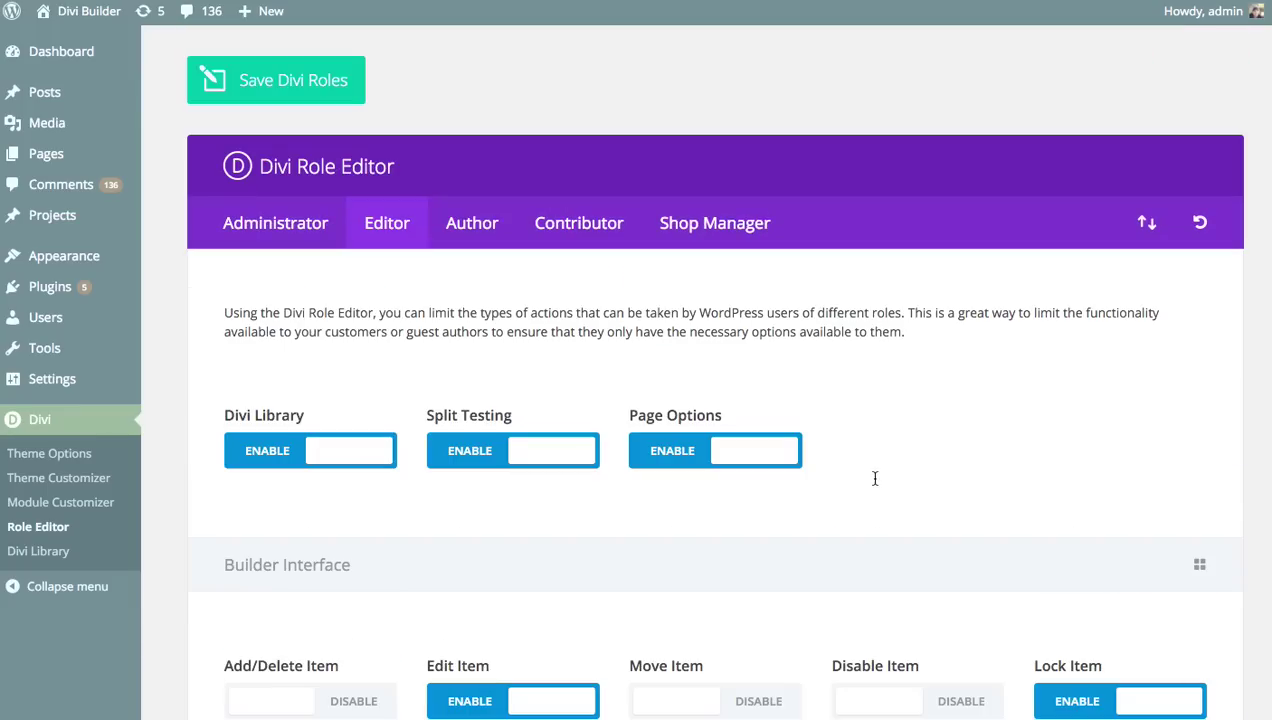
Step: Save the Divi roles and export the settings under the file name Divi Role Editor Settings
{"action": "left_click", "coordinate": [305, 86]}
{"action": "left_click", "coordinate": [1150, 222]}
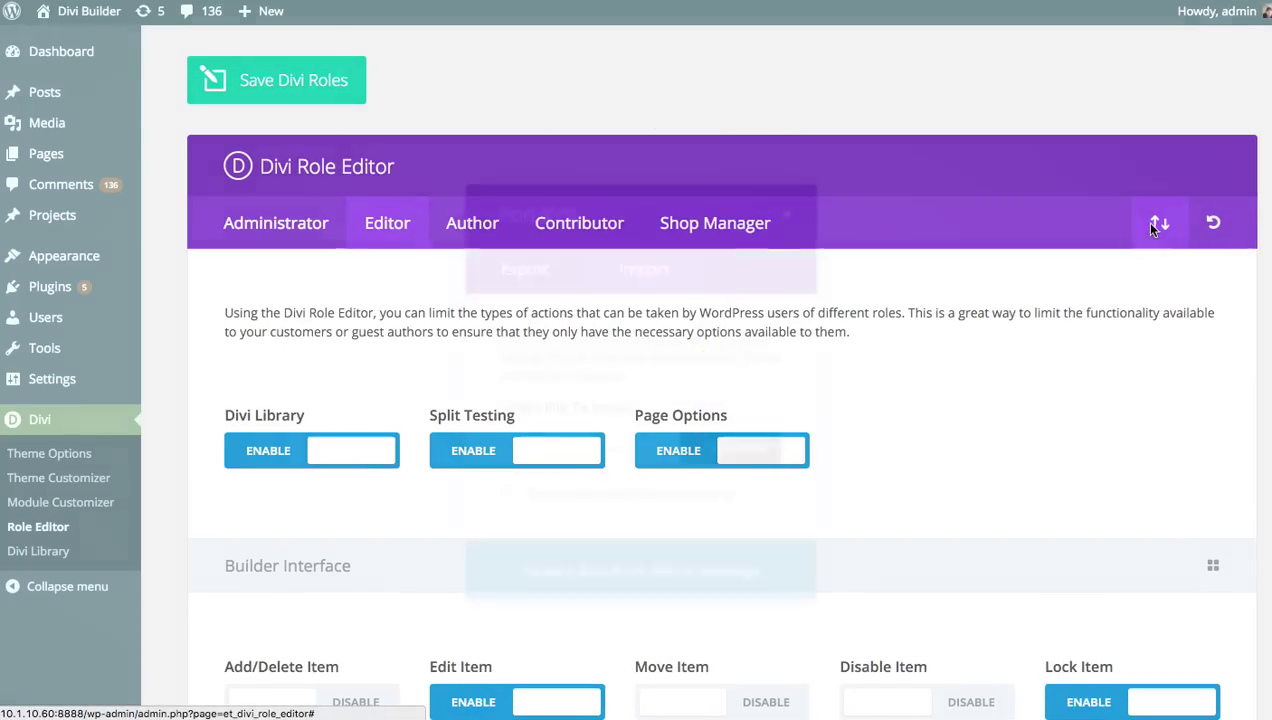
{"action": "left_click", "coordinate": [540, 294]}
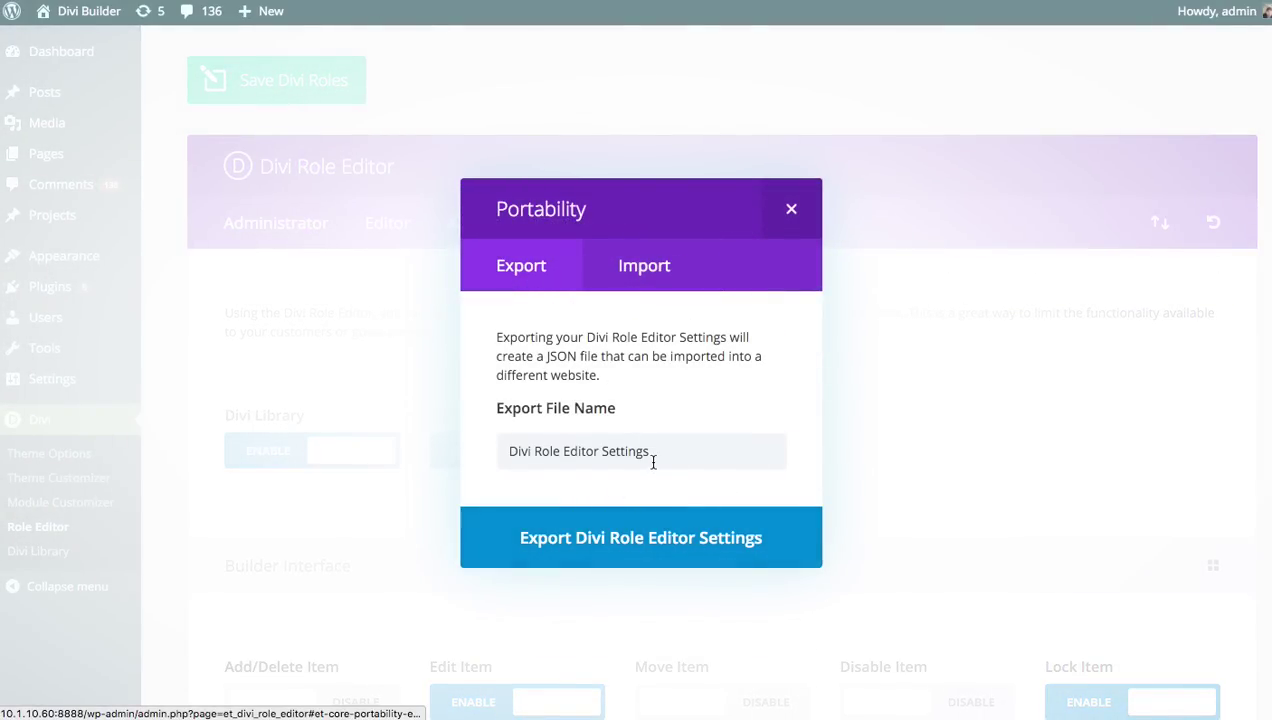
{"action": "left_click", "coordinate": [612, 546]}
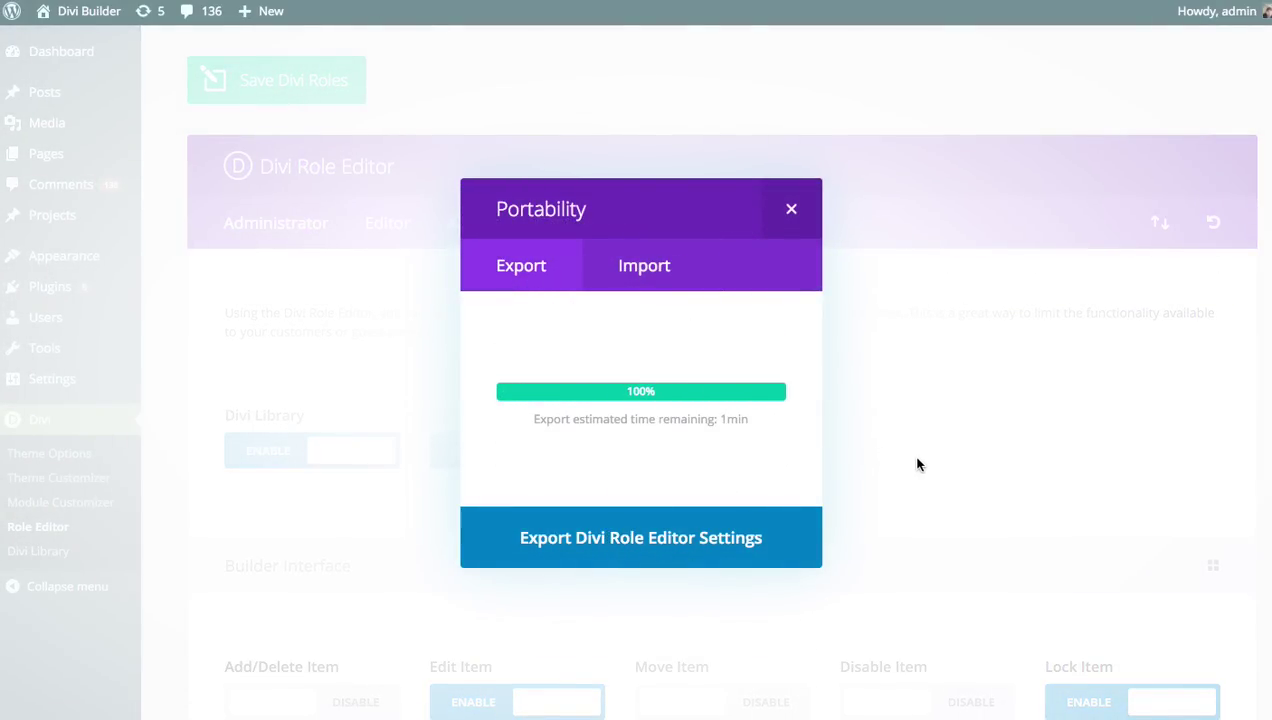
Step: Import the Divi Role Editor settings from Divi Role Editor Settings.json, with the option to download a backup before importing
{"action": "left_click", "coordinate": [791, 211]}
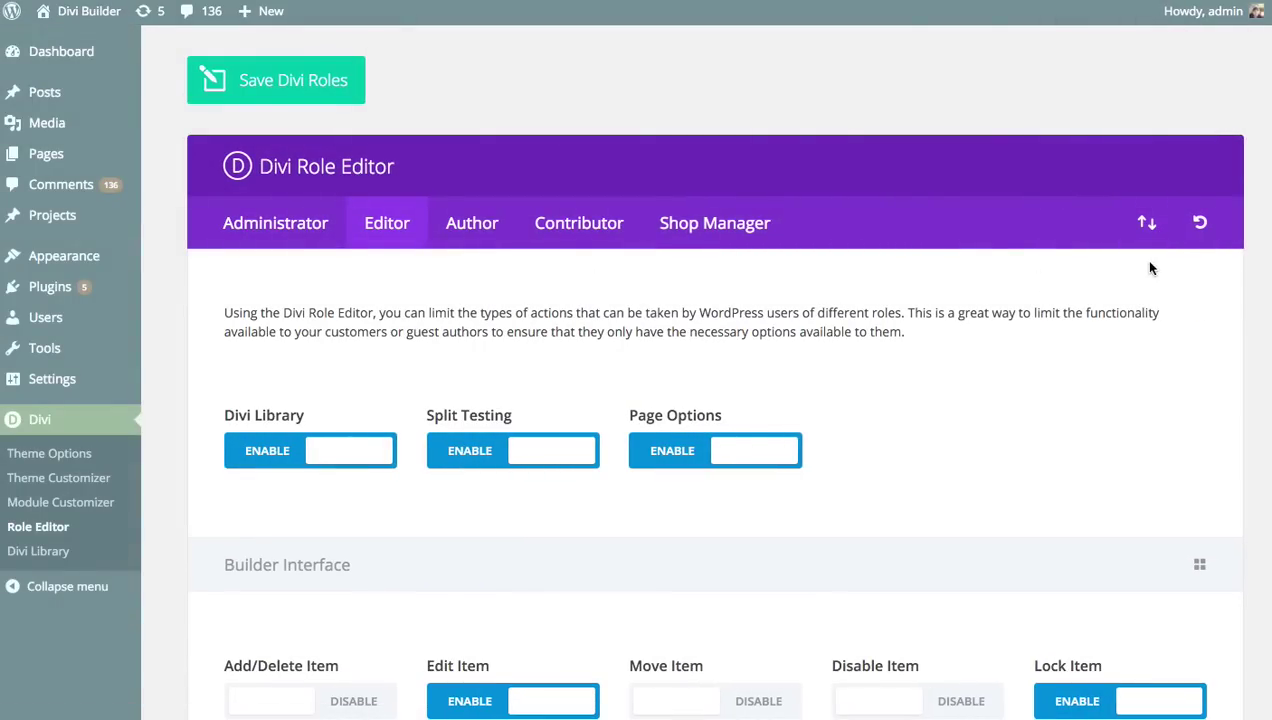
{"action": "left_click", "coordinate": [1146, 223]}
{"action": "left_click", "coordinate": [668, 276]}
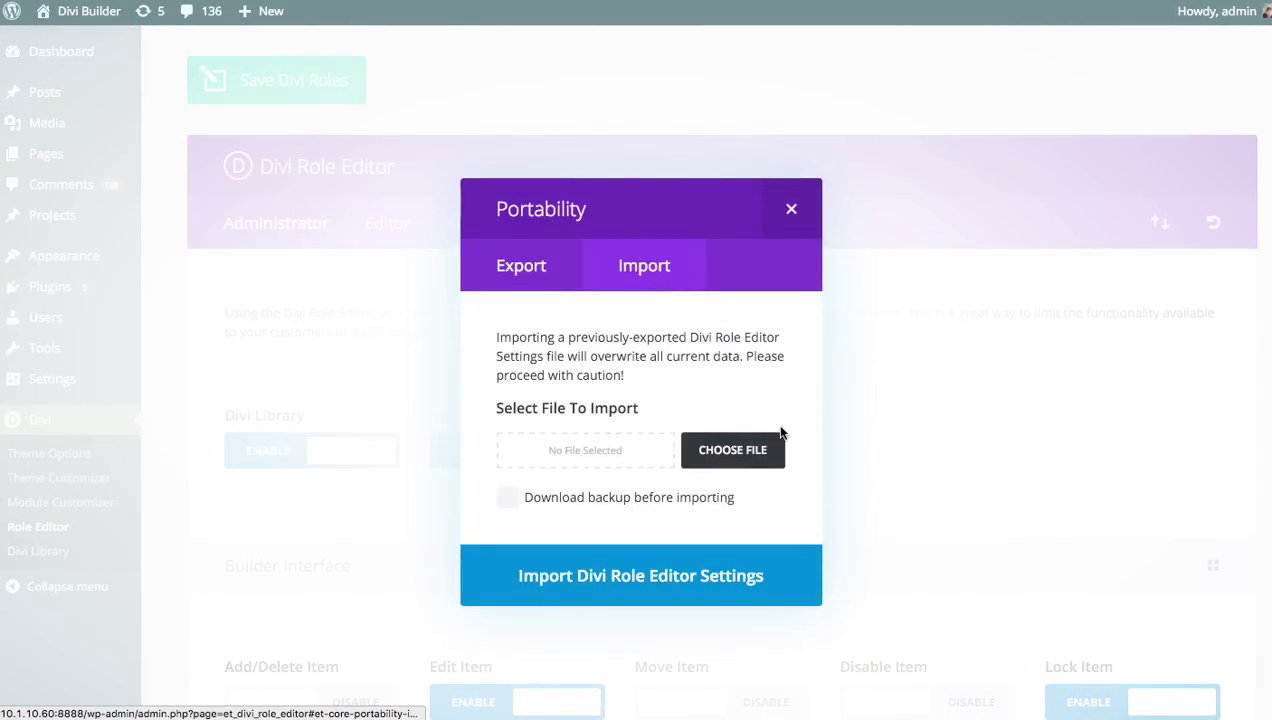
{"action": "left_click", "coordinate": [733, 450]}
{"action": "left_click", "coordinate": [610, 96]}
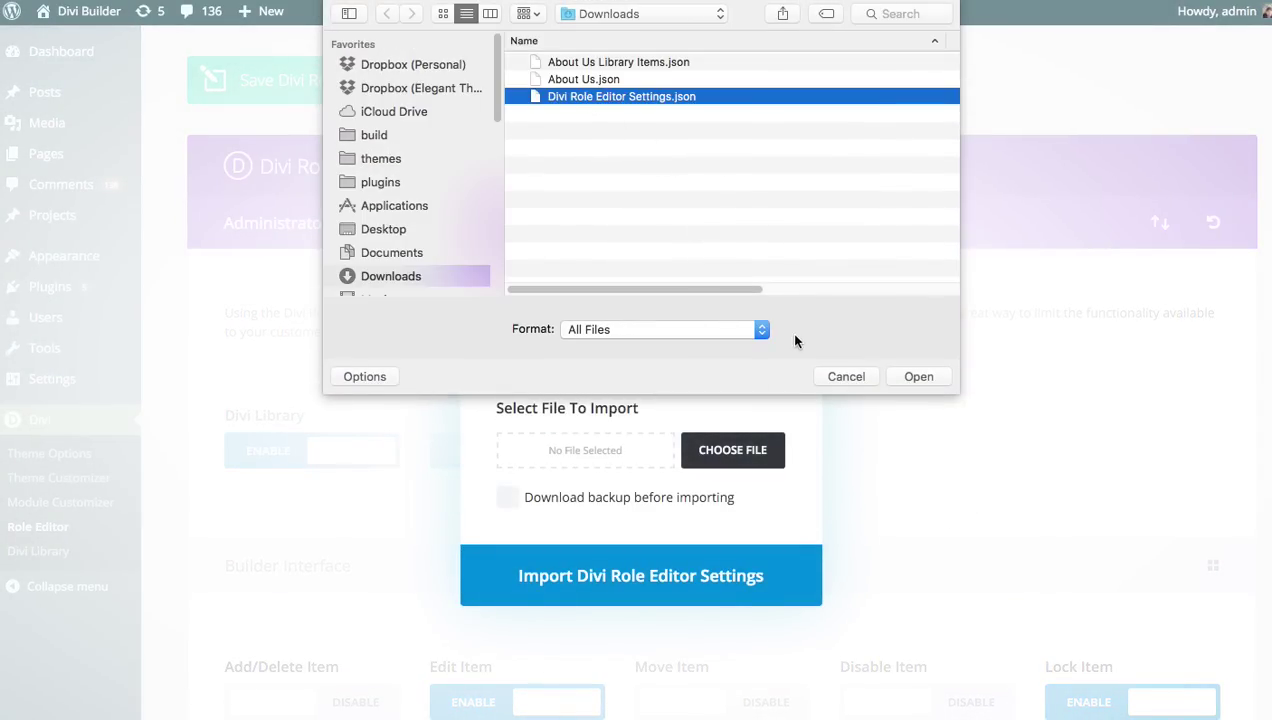
{"action": "left_click", "coordinate": [918, 376]}
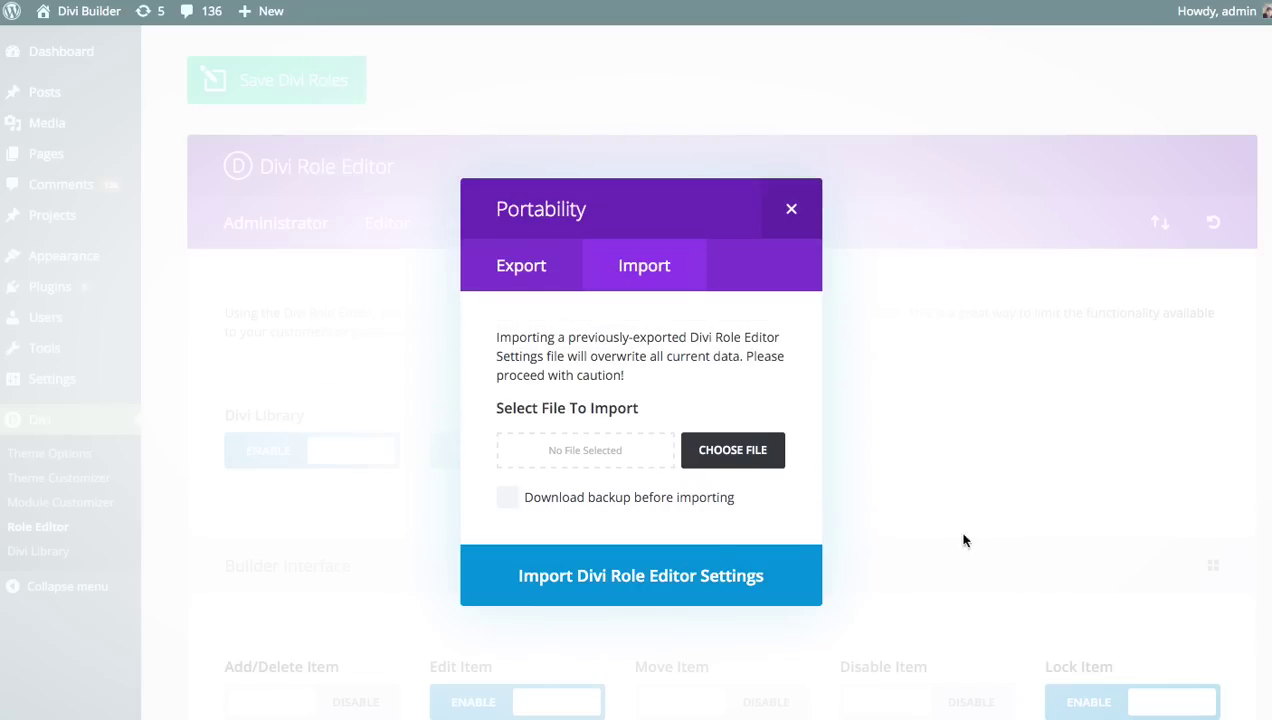
{"action": "left_click", "coordinate": [665, 500]}
{"action": "left_click", "coordinate": [681, 575]}
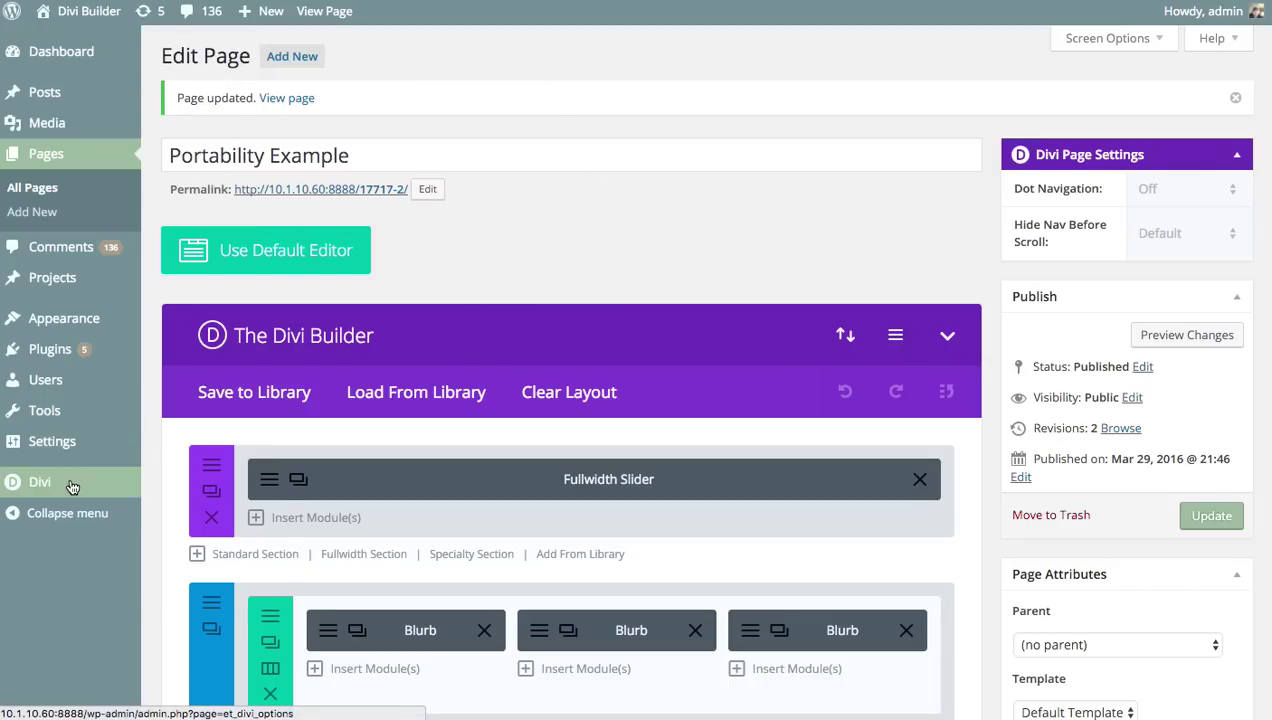
Step: Open the Divi Theme Options and view their export and import options, then look through the General settings
{"action": "mouse_move", "coordinate": [80, 485]}
{"action": "left_click", "coordinate": [180, 493]}
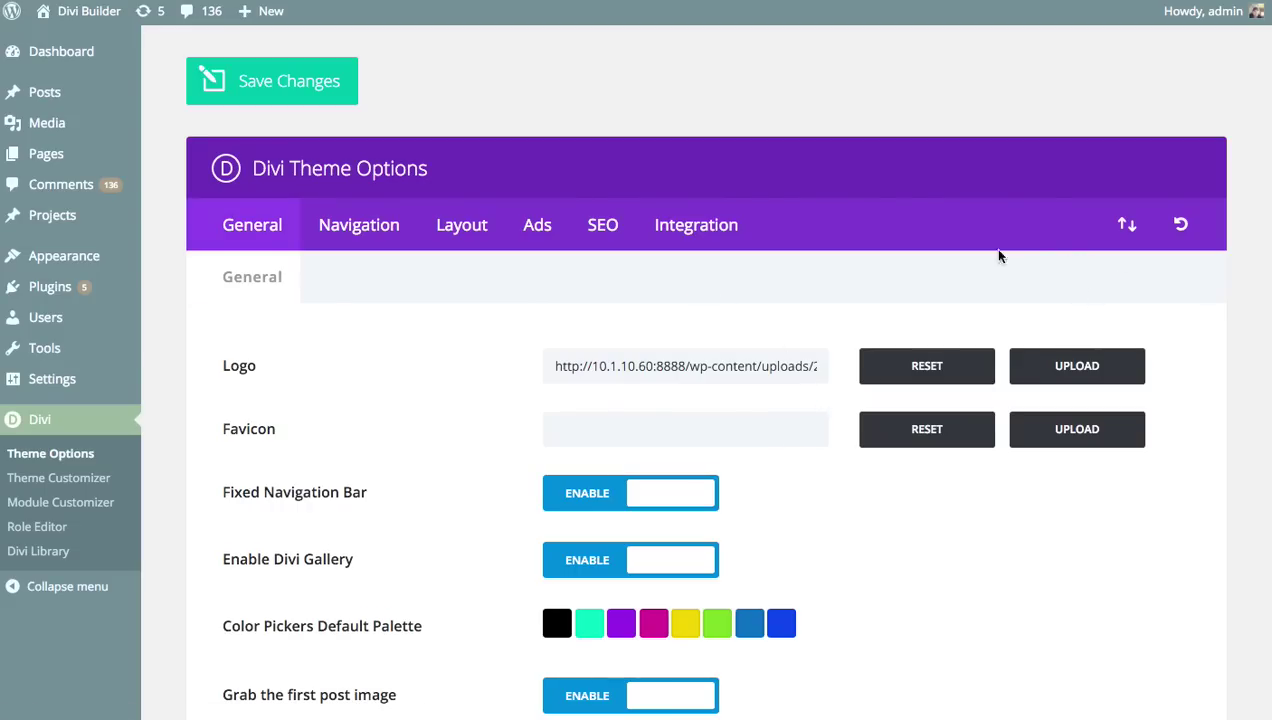
{"action": "left_click", "coordinate": [1140, 224]}
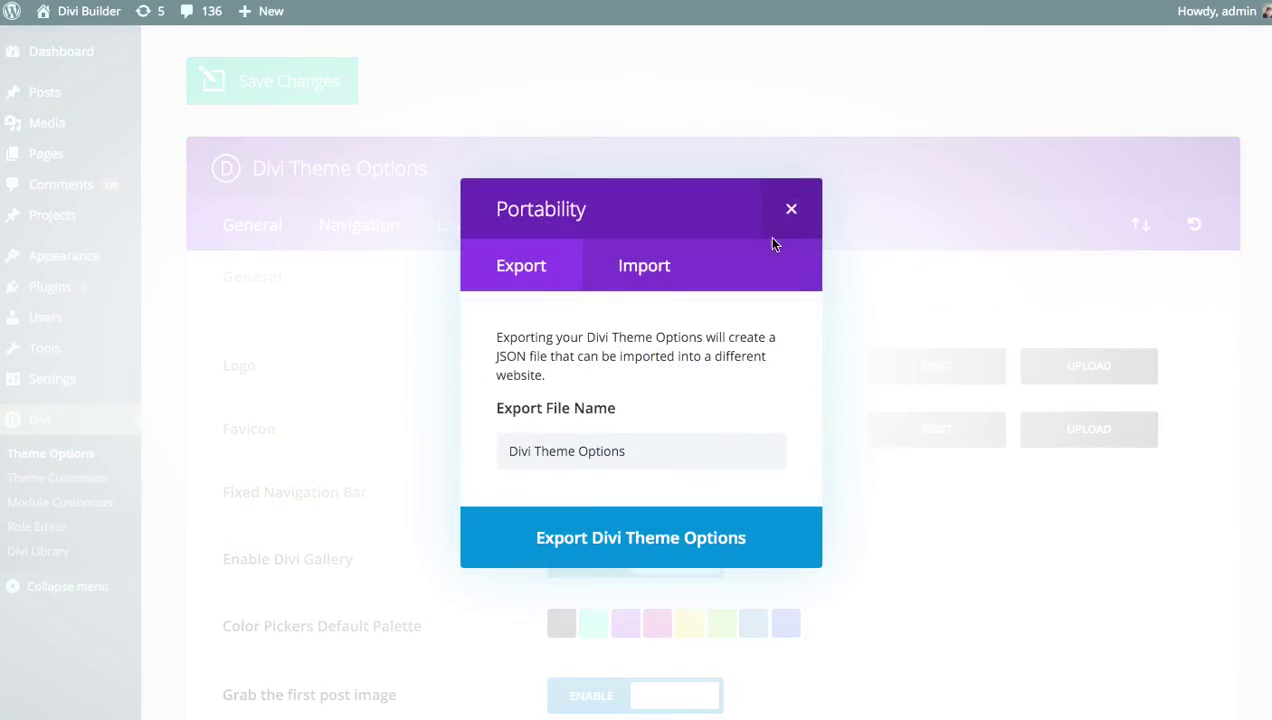
{"action": "left_click", "coordinate": [642, 280]}
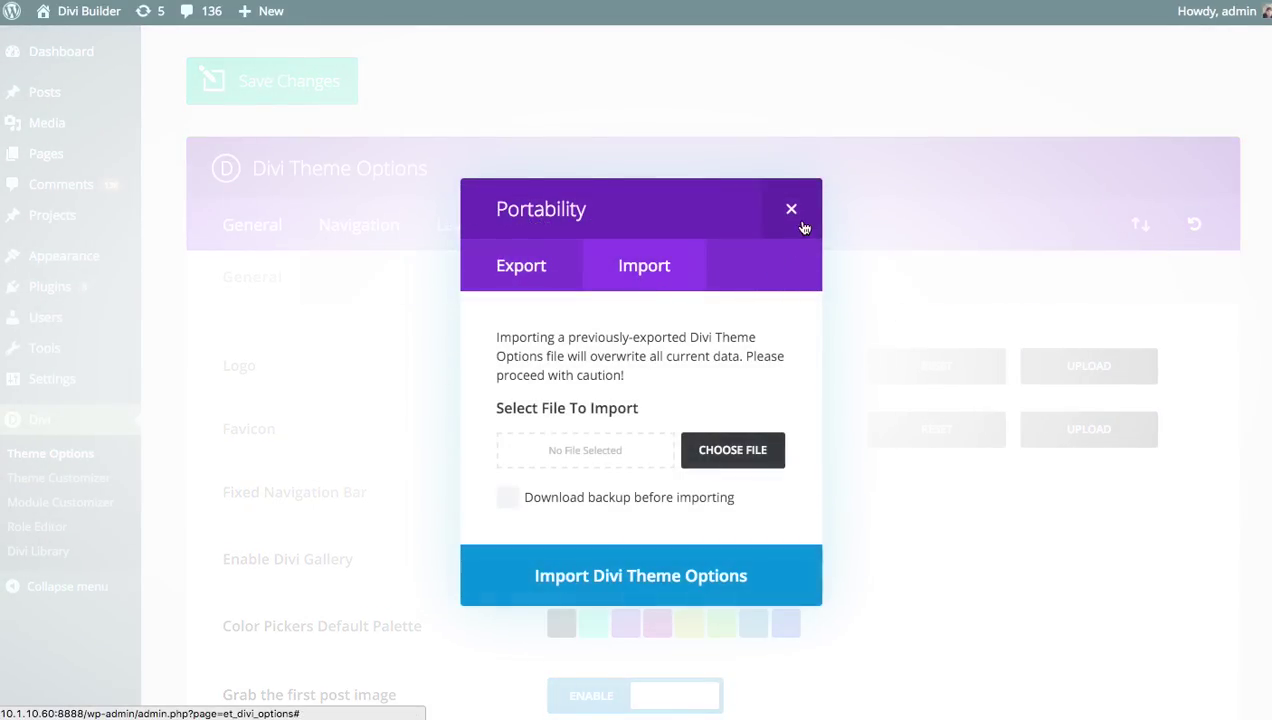
{"action": "left_click", "coordinate": [803, 216]}
{"action": "scroll", "coordinate": [978, 291], "scroll_direction": "down", "scroll_amount": 15}
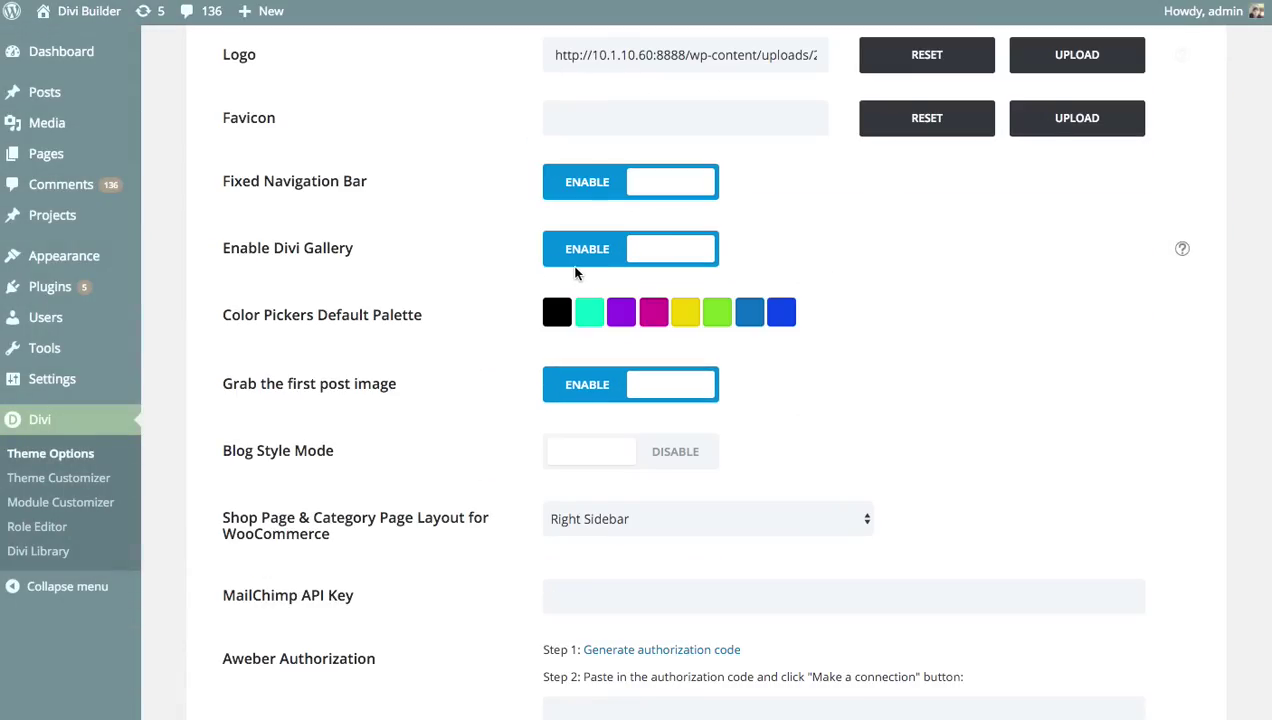
{"action": "scroll", "coordinate": [680, 310], "scroll_direction": "up", "scroll_amount": 15}
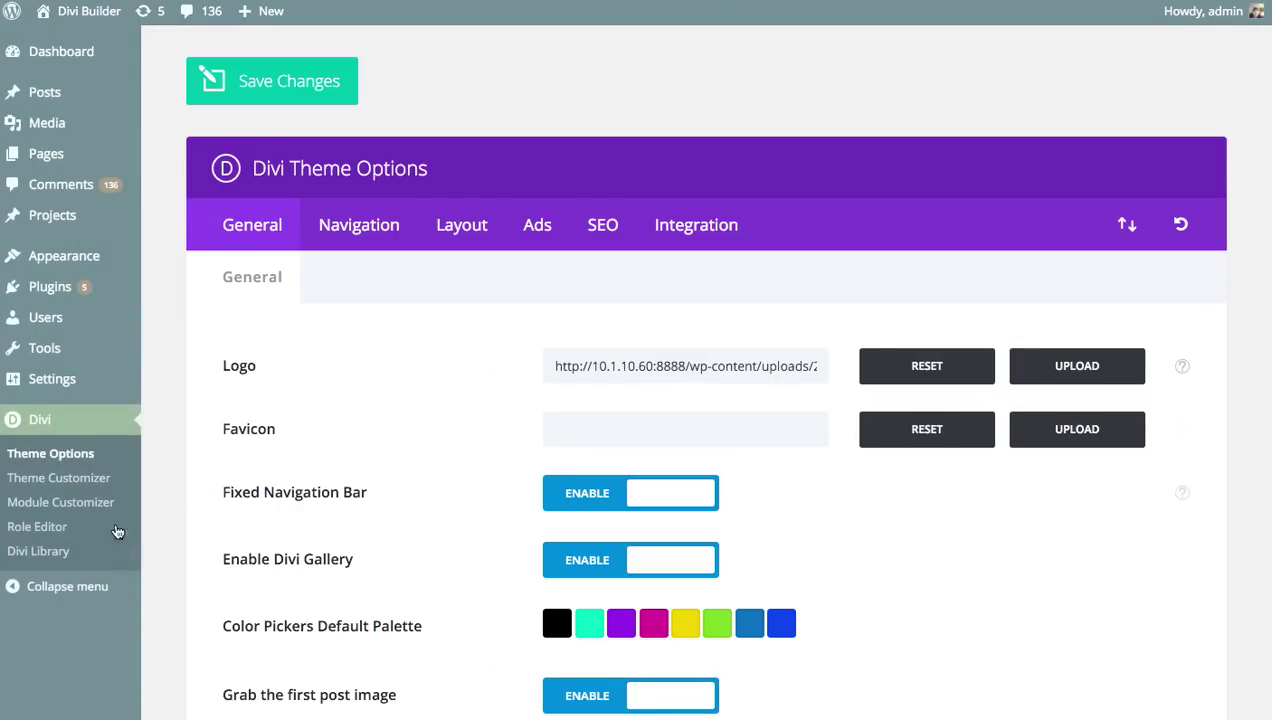
Step: Open the Theme Customizer and view the export and import options for the Divi Customizer Settings
{"action": "left_click", "coordinate": [70, 485]}
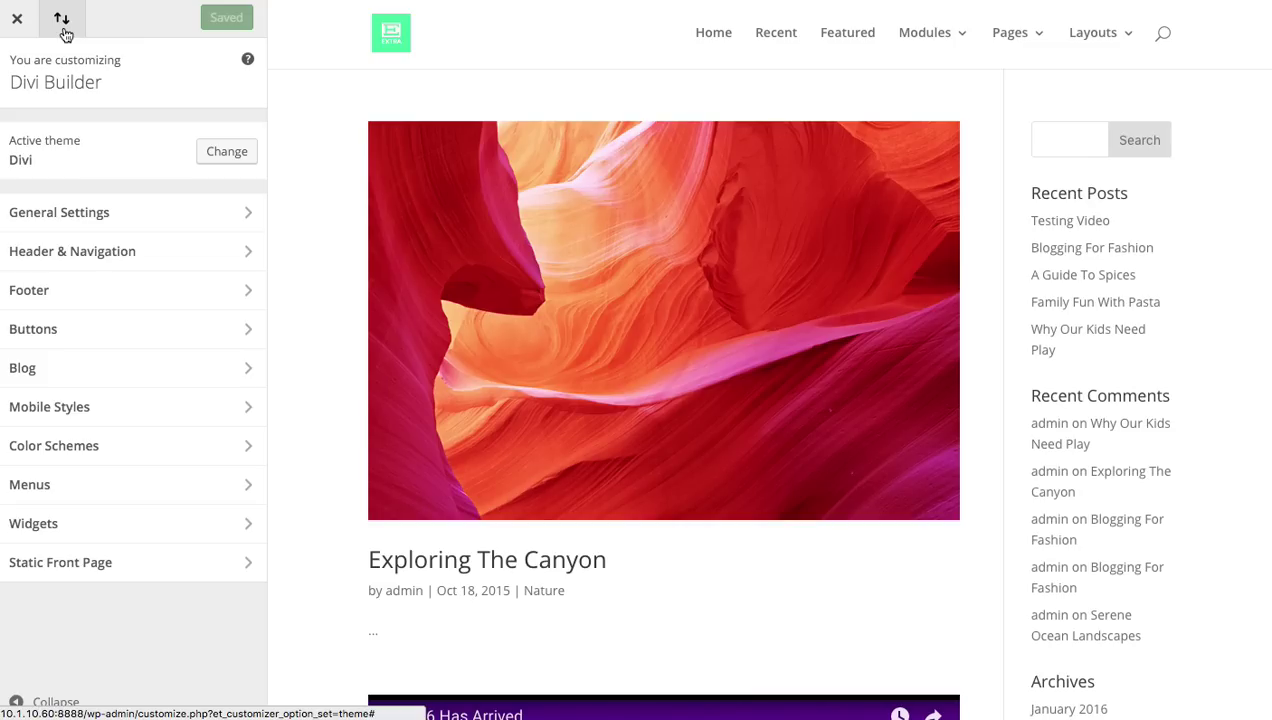
{"action": "left_click", "coordinate": [62, 28]}
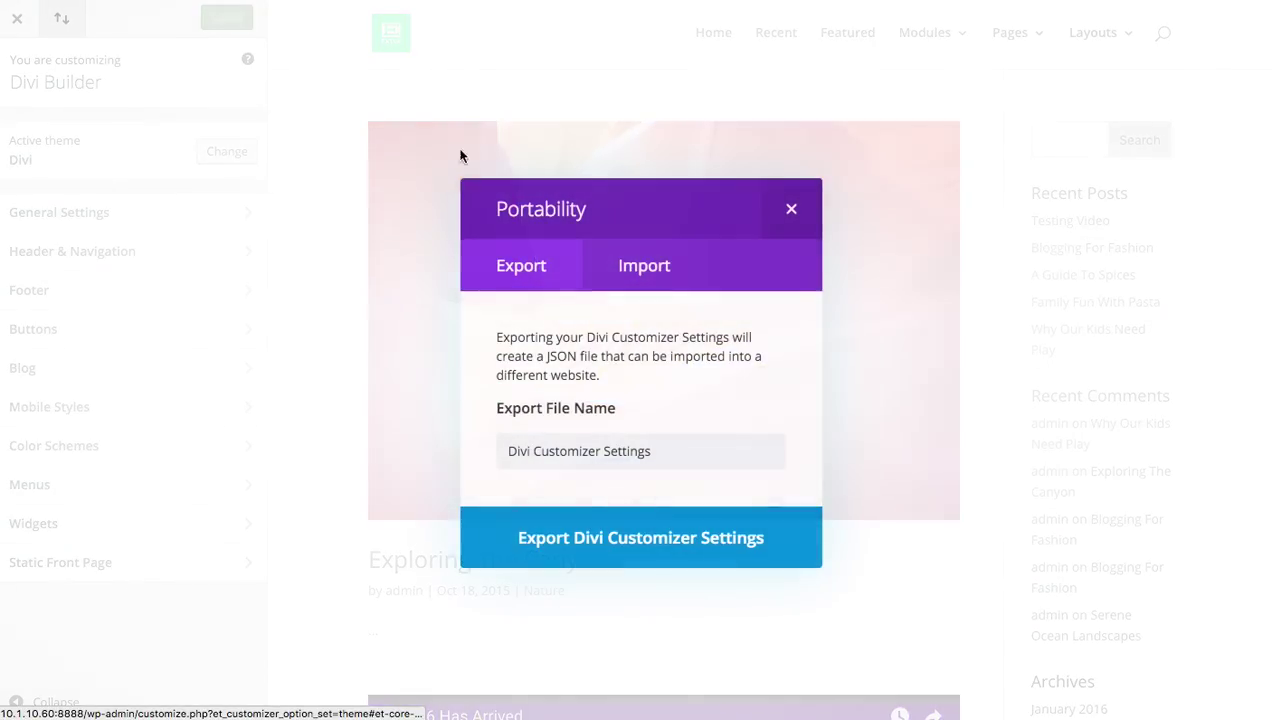
{"action": "left_click", "coordinate": [645, 265]}
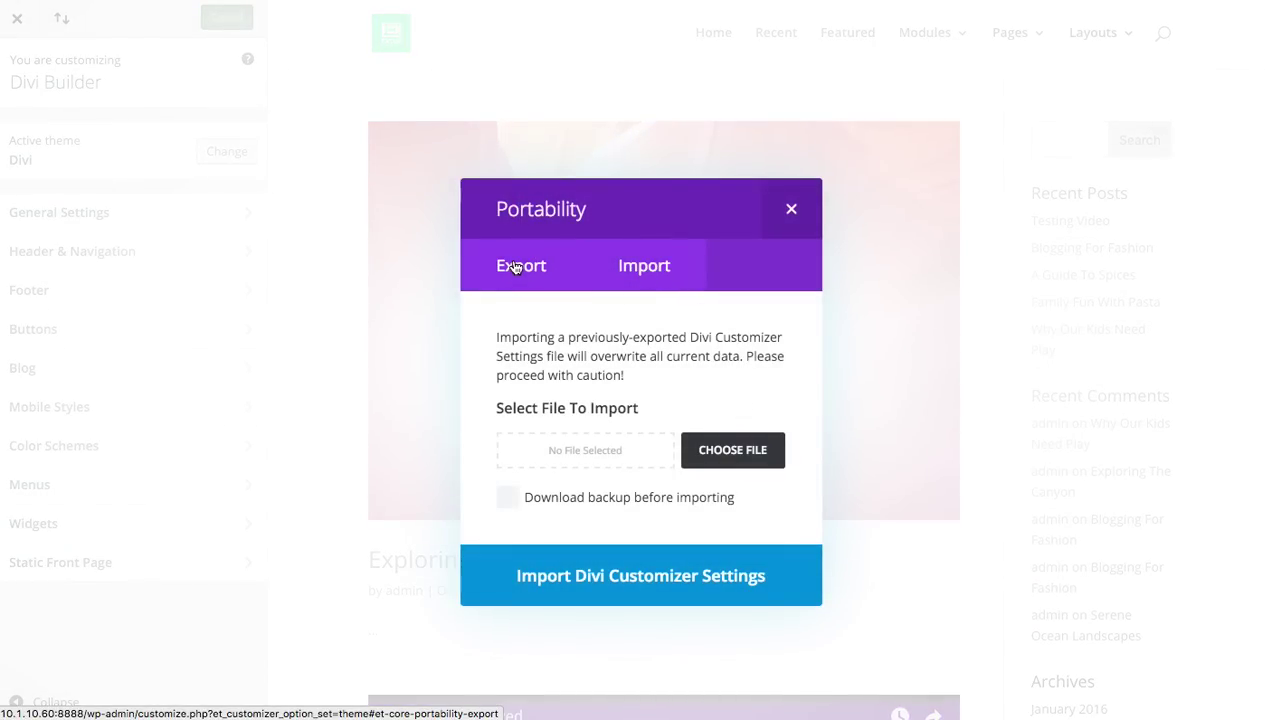
{"action": "left_click", "coordinate": [515, 267]}
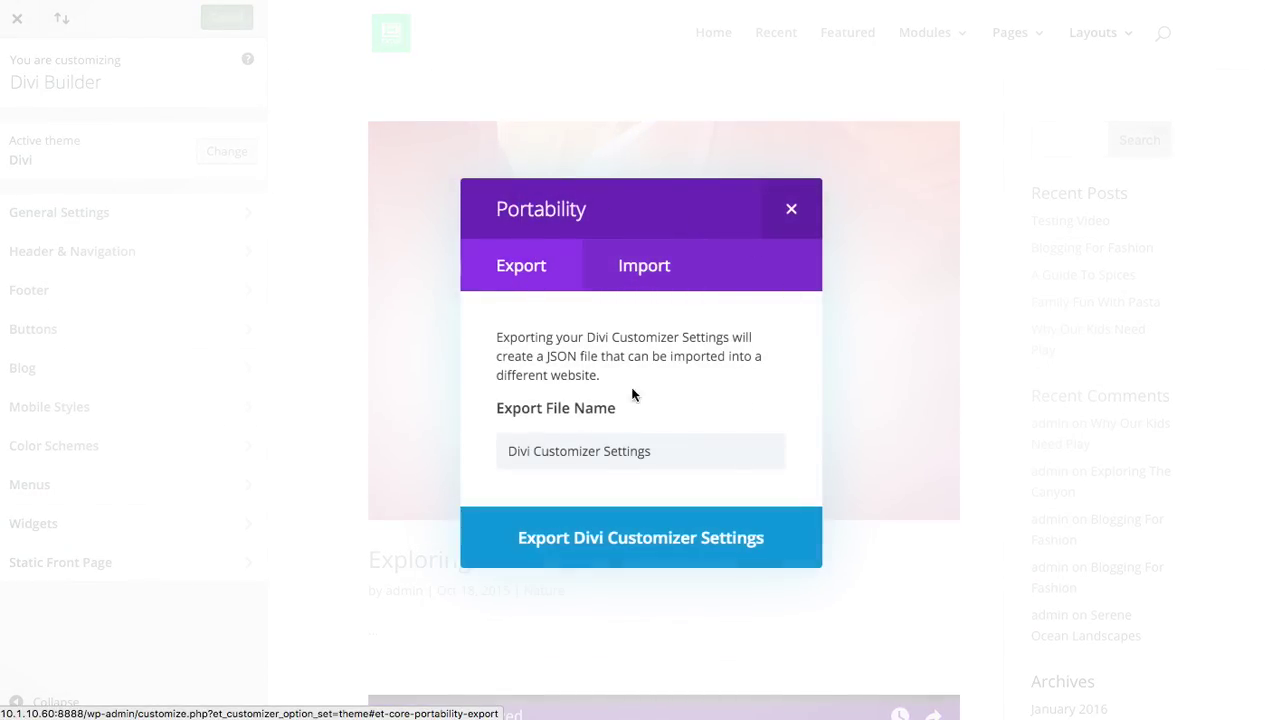
{"action": "left_click", "coordinate": [802, 212]}
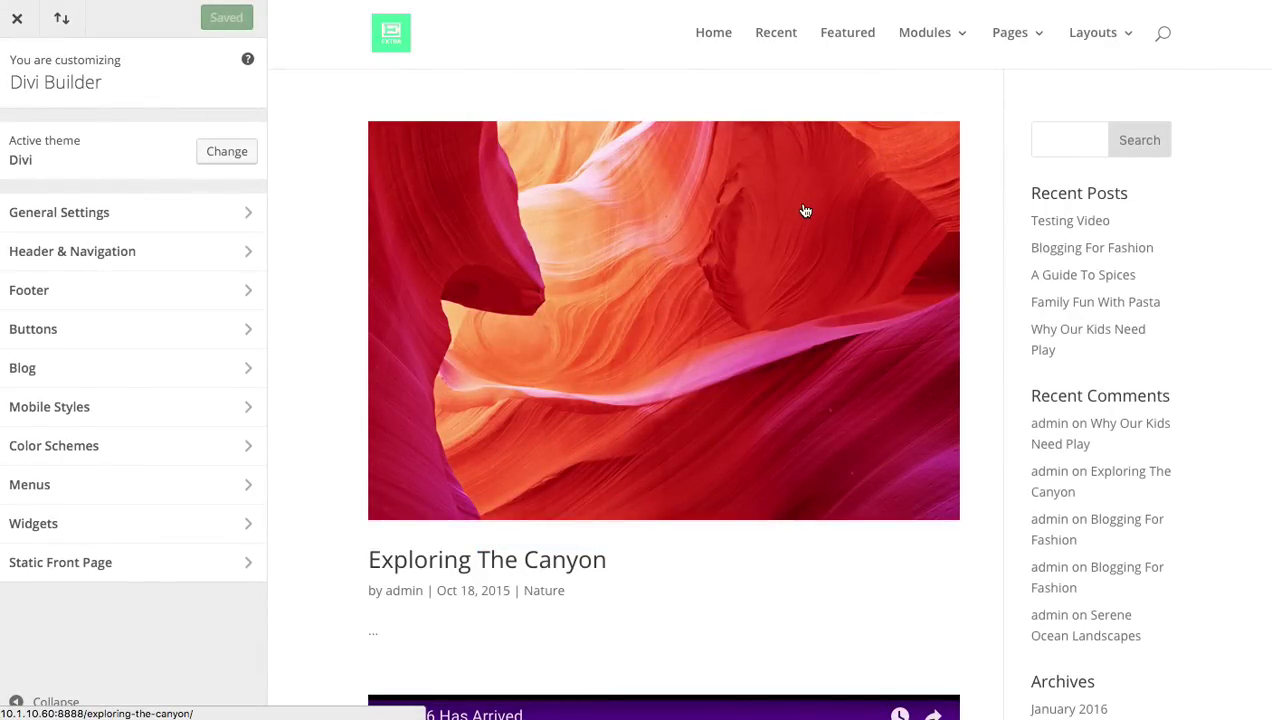